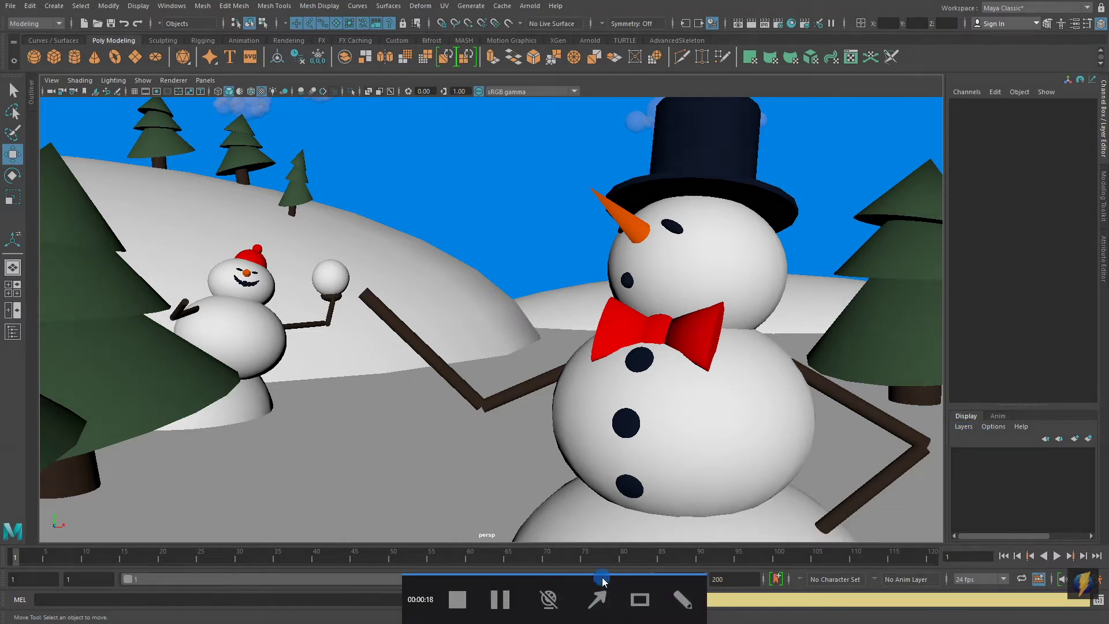
- Render the current frame of the snowman scene from the perspective view with the Arnold renderer
{"action": "mouse_move", "coordinate": [670, 410]}
{"action": "left_mouse_down"}
{"action": "mouse_move", "coordinate": [739, 33]}
{"action": "mouse_move", "coordinate": [793, 34]}
{"action": "mouse_move", "coordinate": [741, 30]}
{"action": "mouse_move", "coordinate": [752, 32]}
{"action": "left_mouse_up"}
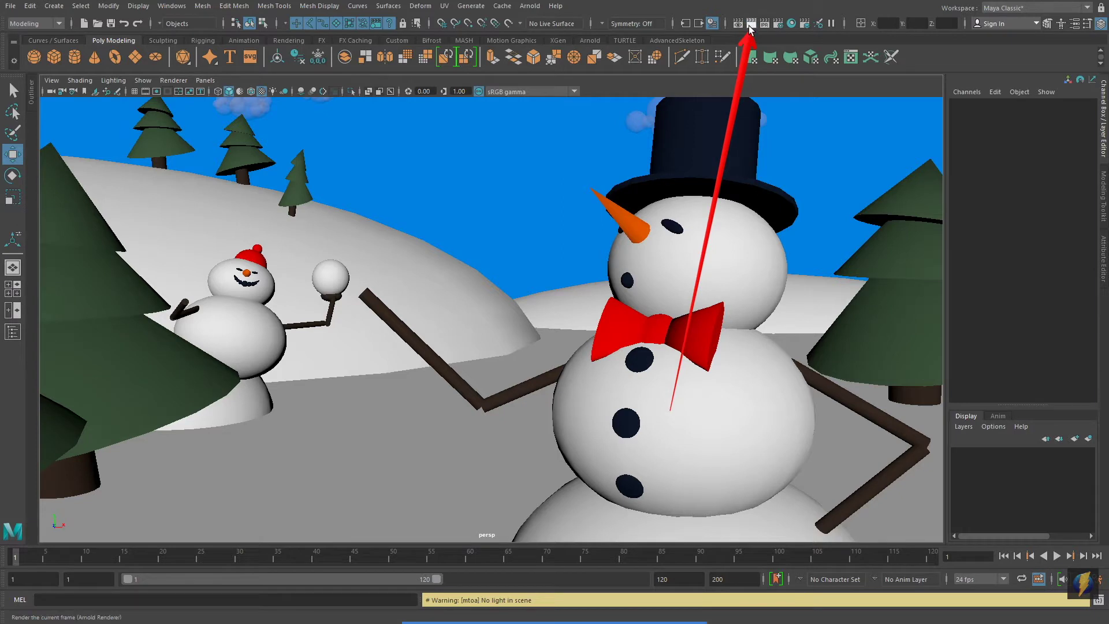
{"action": "left_click", "coordinate": [751, 23]}
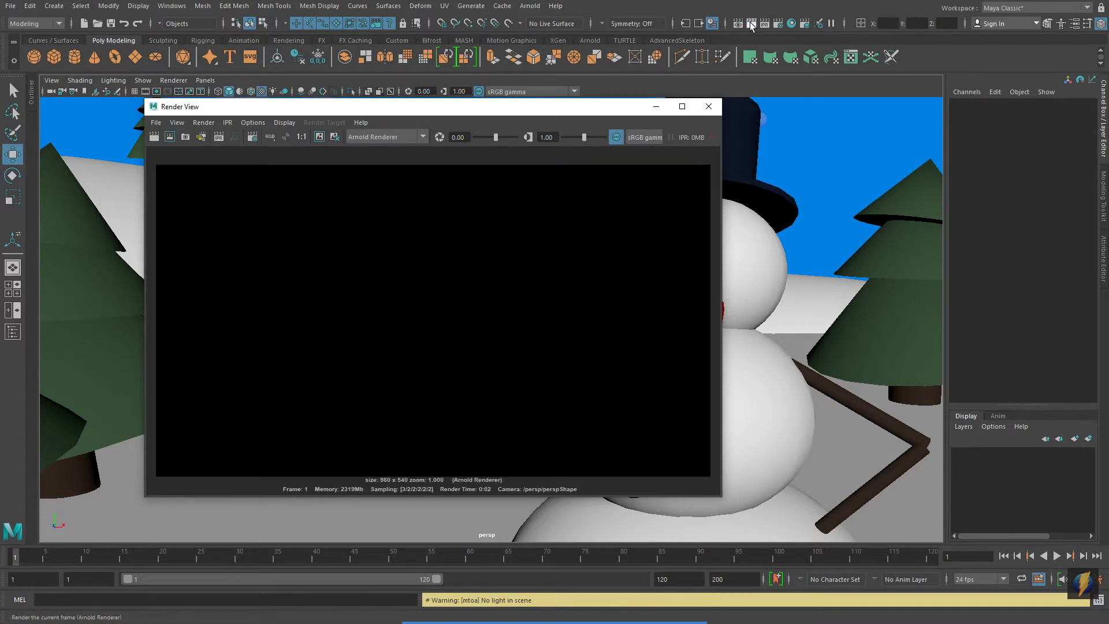
- Switch the renderer to Maya Software in the Render View and render the current frame again
{"action": "mouse_move", "coordinate": [623, 618]}
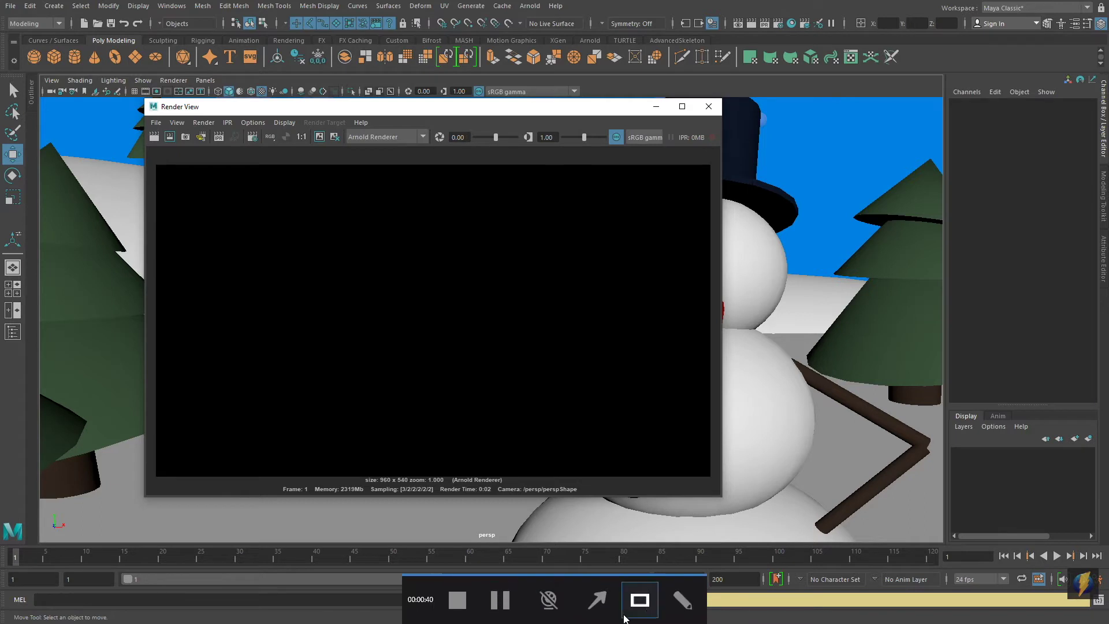
{"action": "left_click", "coordinate": [597, 599]}
{"action": "mouse_move", "coordinate": [539, 392]}
{"action": "left_mouse_down"}
{"action": "mouse_move", "coordinate": [347, 157]}
{"action": "mouse_move", "coordinate": [395, 147]}
{"action": "left_mouse_up"}
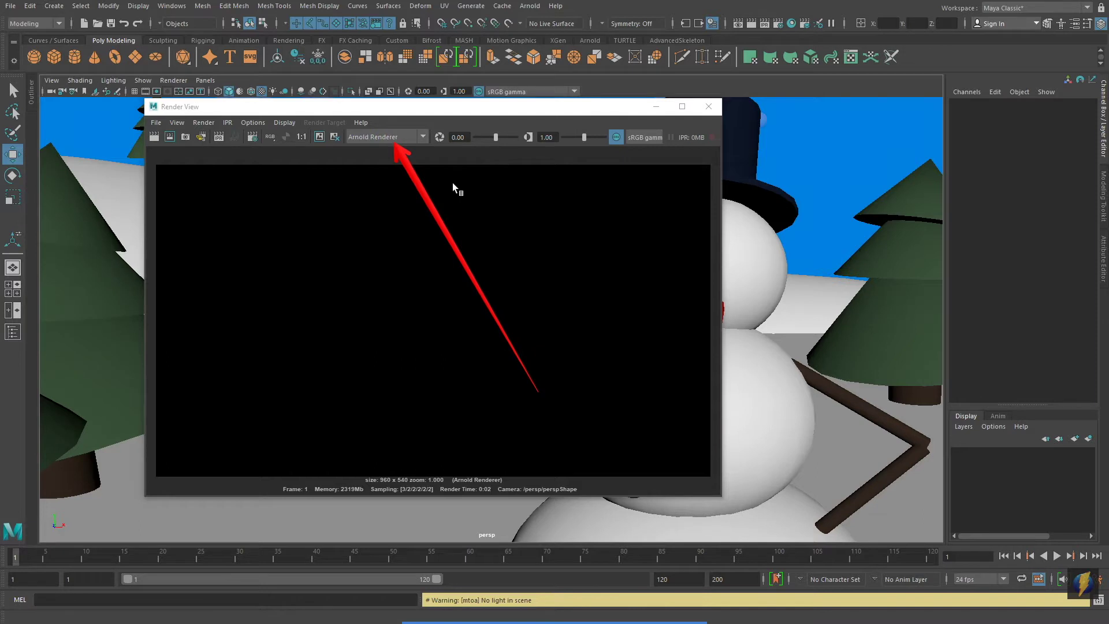
{"action": "left_click", "coordinate": [423, 137]}
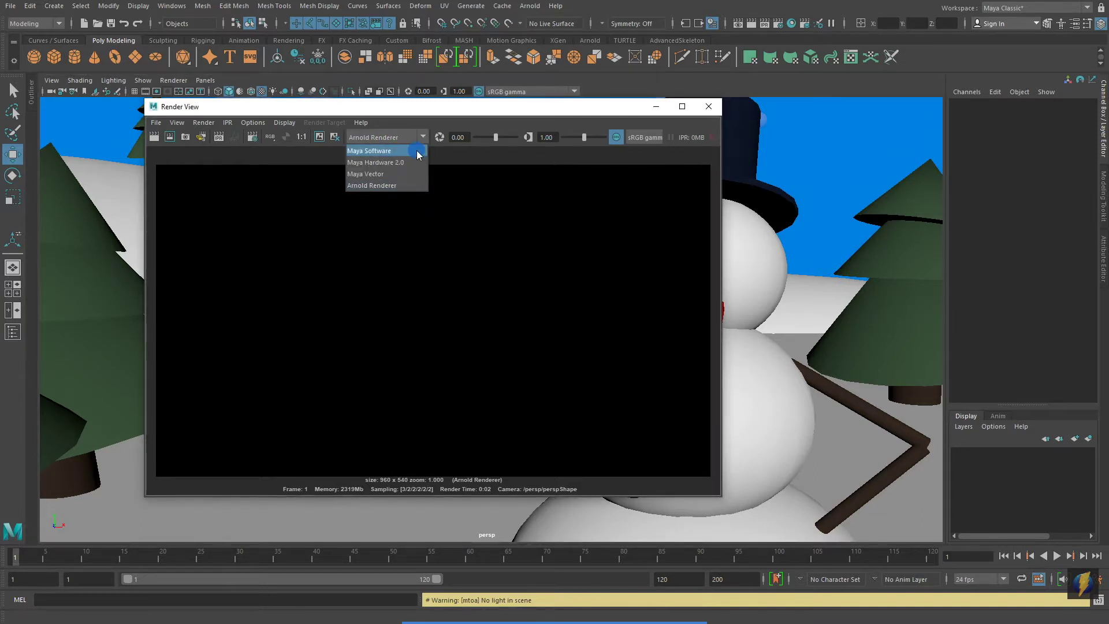
{"action": "left_click", "coordinate": [417, 150]}
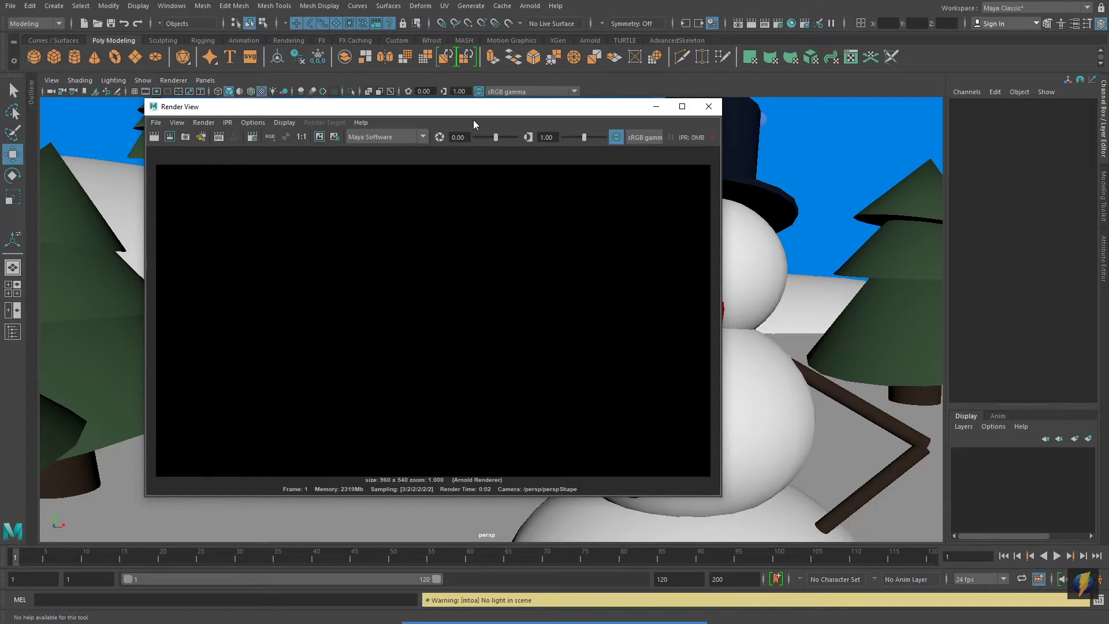
{"action": "left_click_drag", "start_coordinate": [475, 108], "coordinate": [408, 124]}
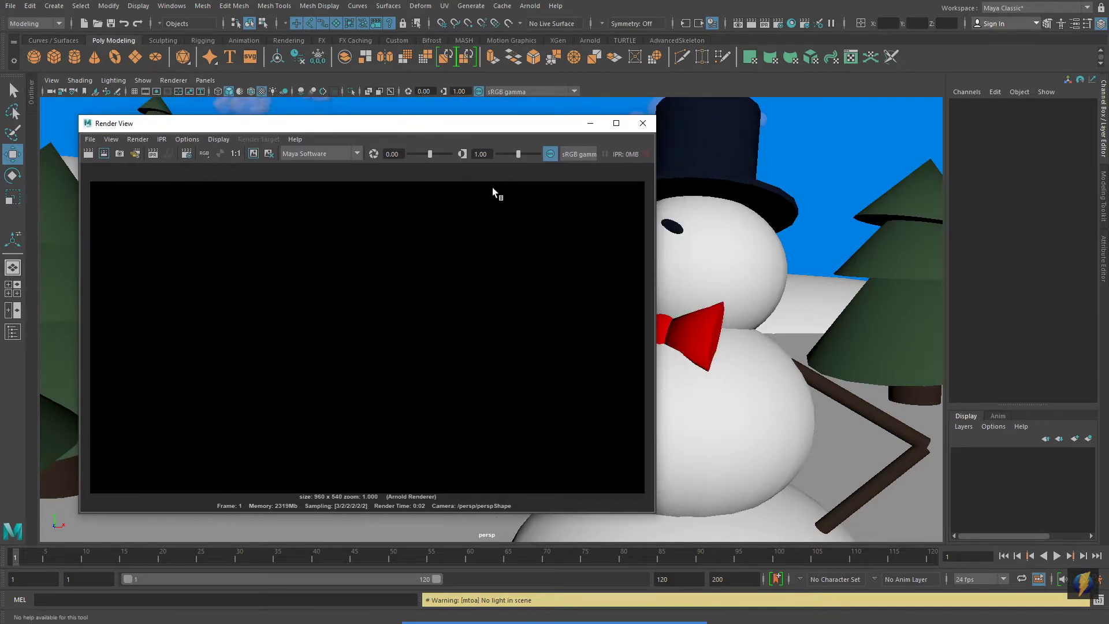
{"action": "left_click", "coordinate": [750, 23]}
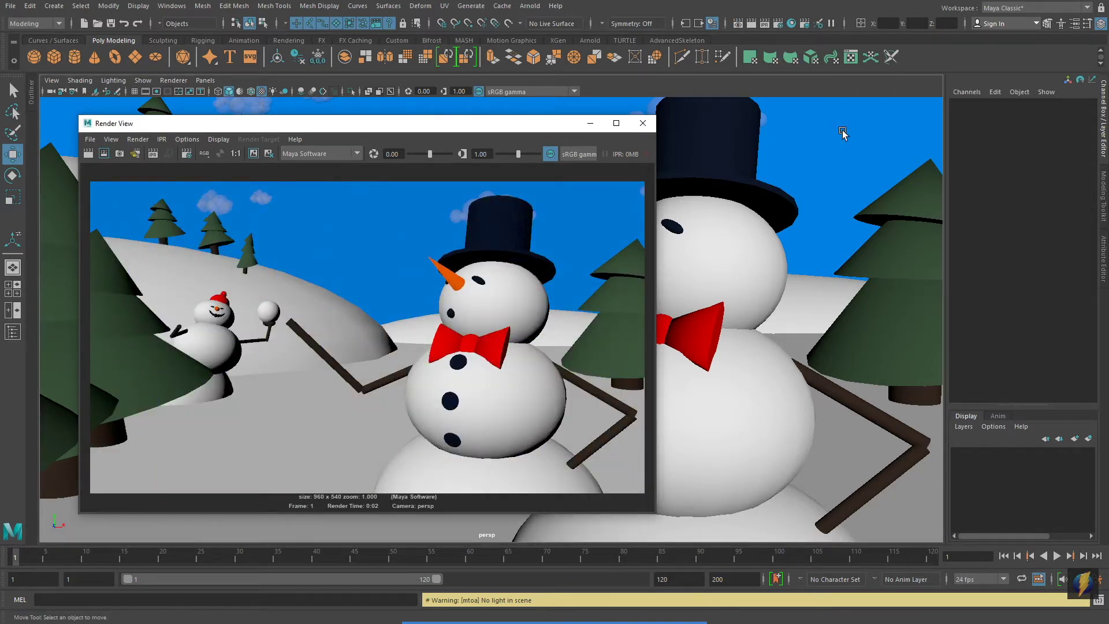
{"action": "left_click", "coordinate": [546, 538]}
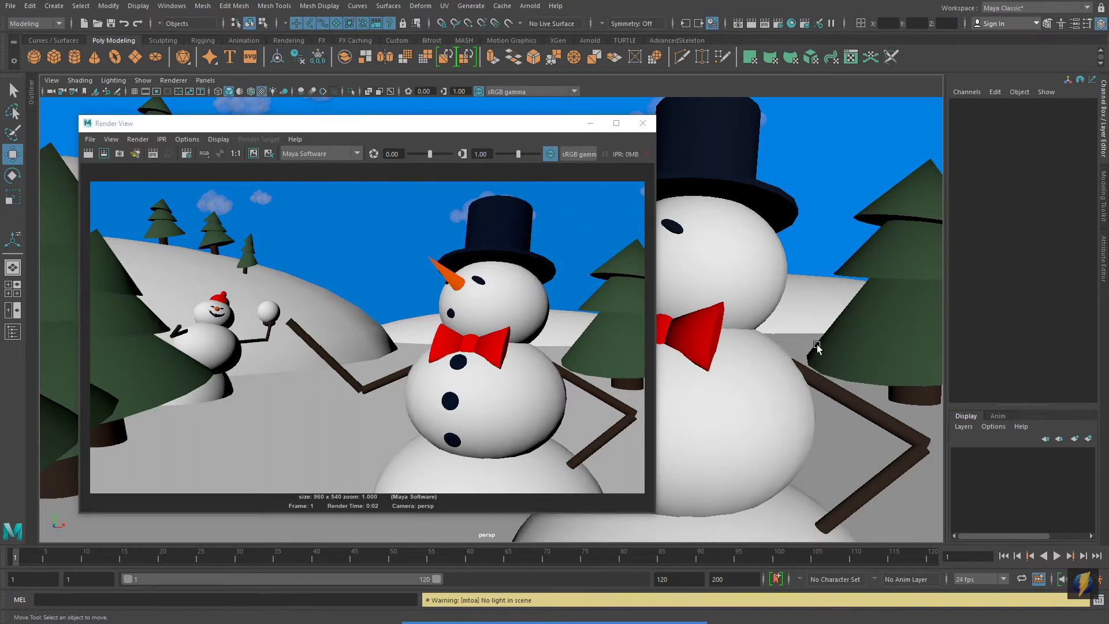
- Start saving the rendered image to disk with the file name mySnowman
{"action": "left_click", "coordinate": [597, 601]}
{"action": "mouse_move", "coordinate": [260, 452]}
{"action": "left_mouse_down"}
{"action": "mouse_move", "coordinate": [101, 186]}
{"action": "mouse_move", "coordinate": [91, 140]}
{"action": "left_mouse_up"}
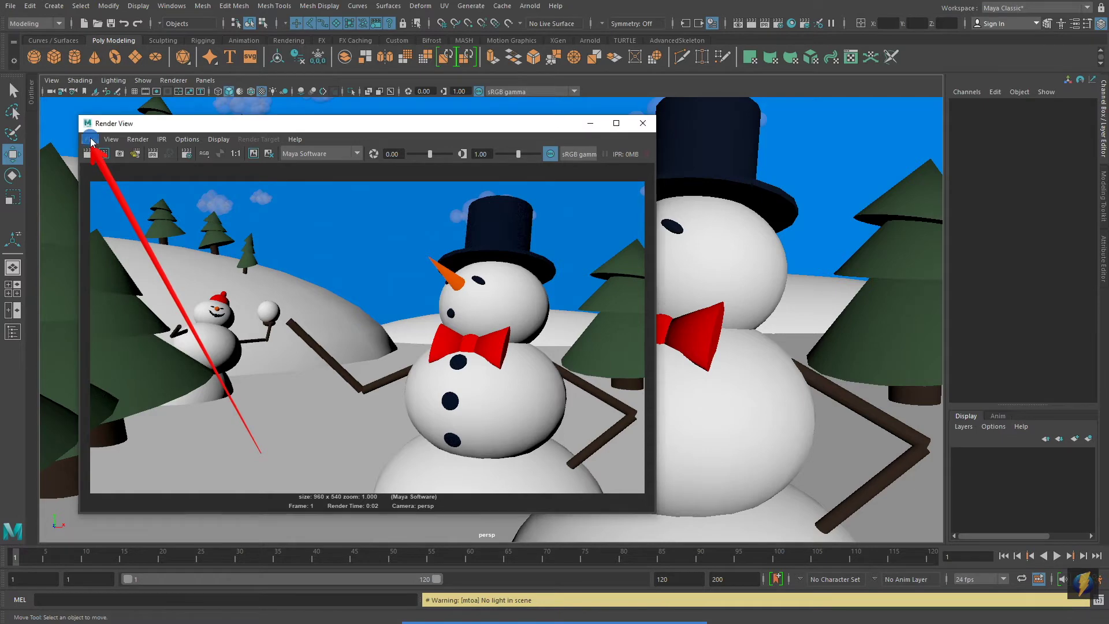
{"action": "left_click", "coordinate": [90, 141]}
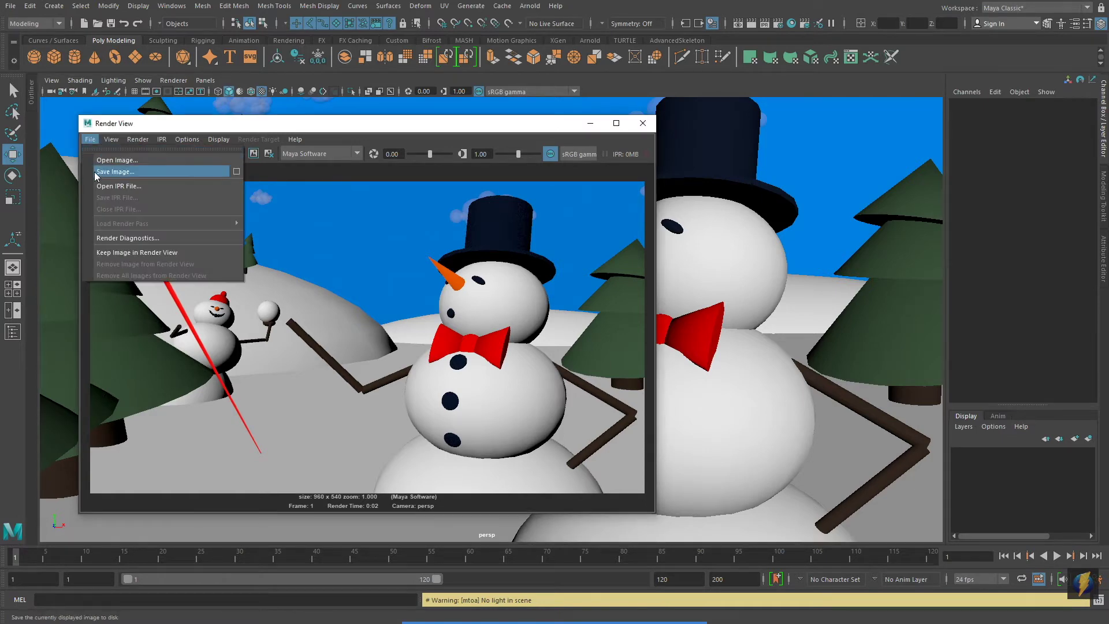
{"action": "left_click", "coordinate": [162, 170]}
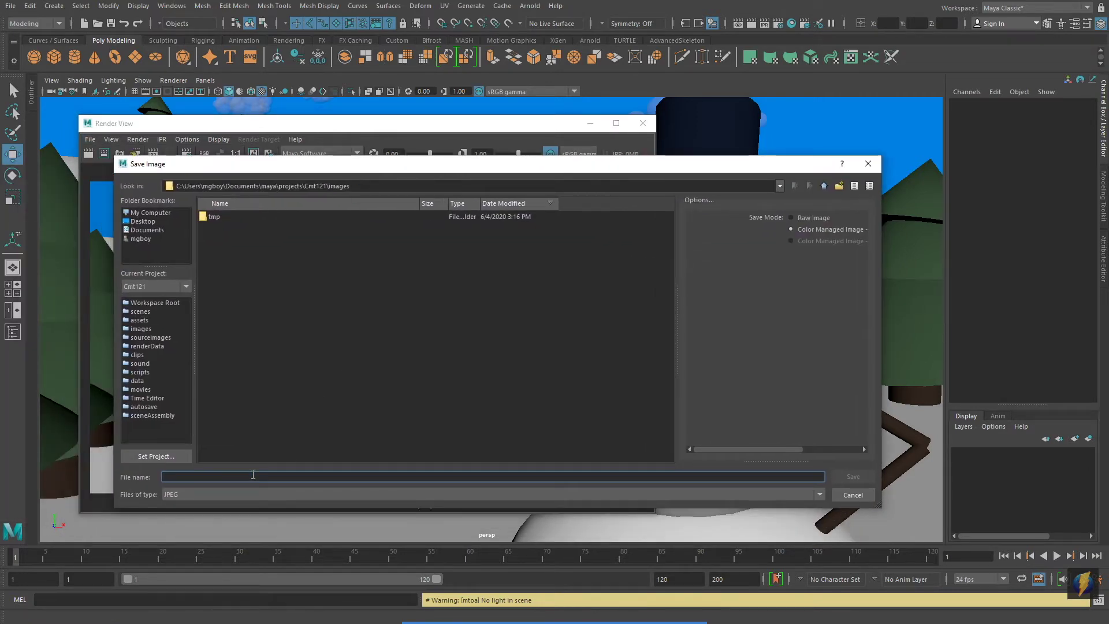
{"action": "type", "text": "mySnowman"}
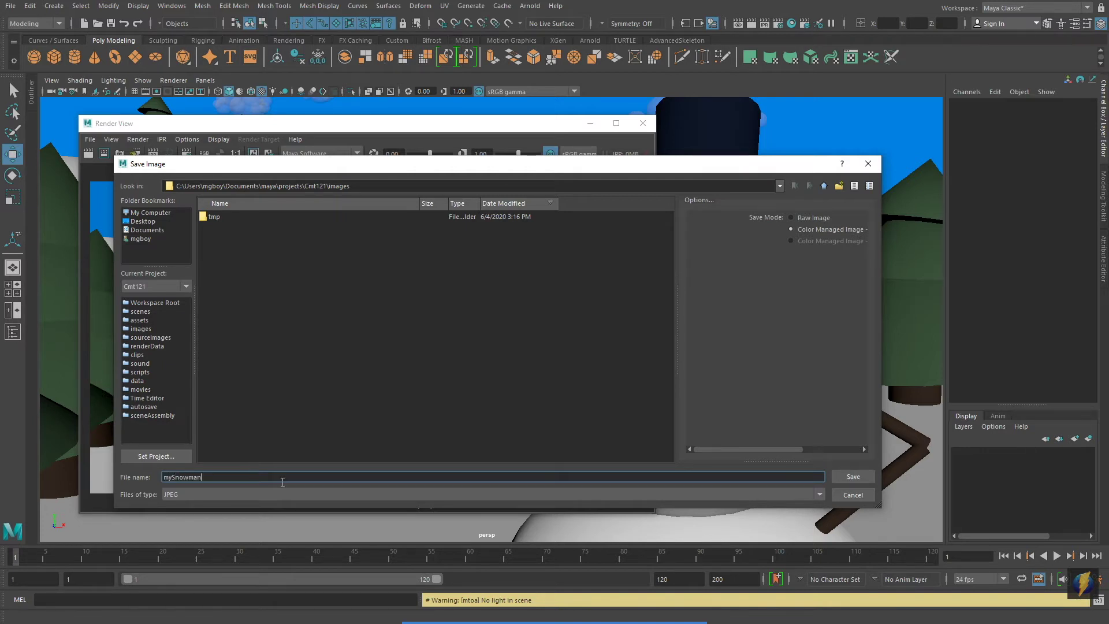
- Choose the snowmanRenders folder on the Desktop as the save location for the image
{"action": "left_click", "coordinate": [779, 186]}
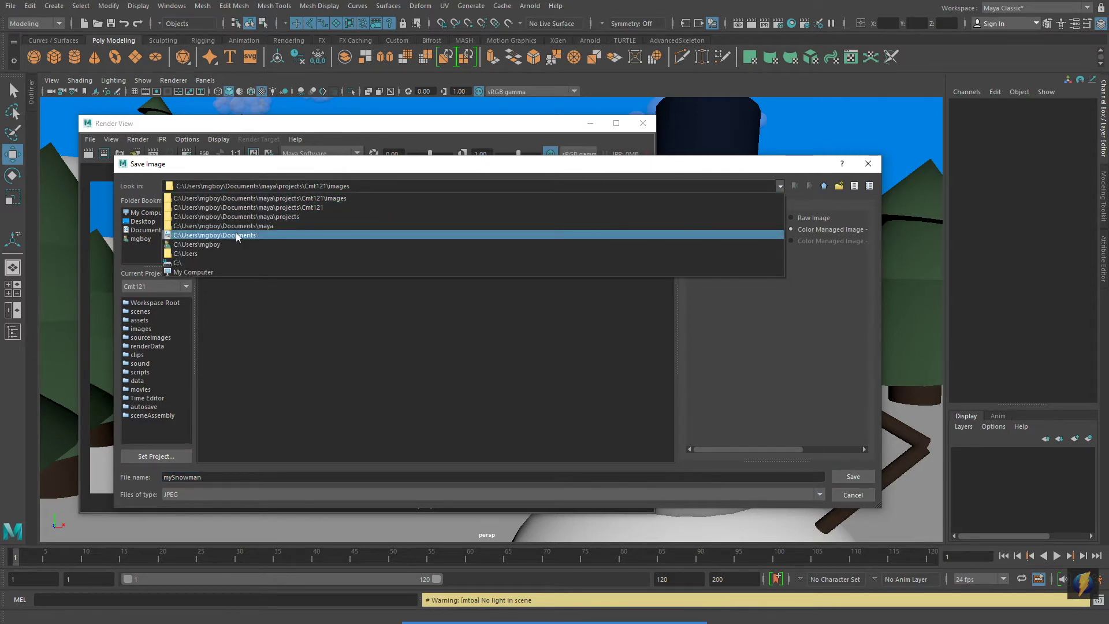
{"action": "left_click", "coordinate": [223, 272]}
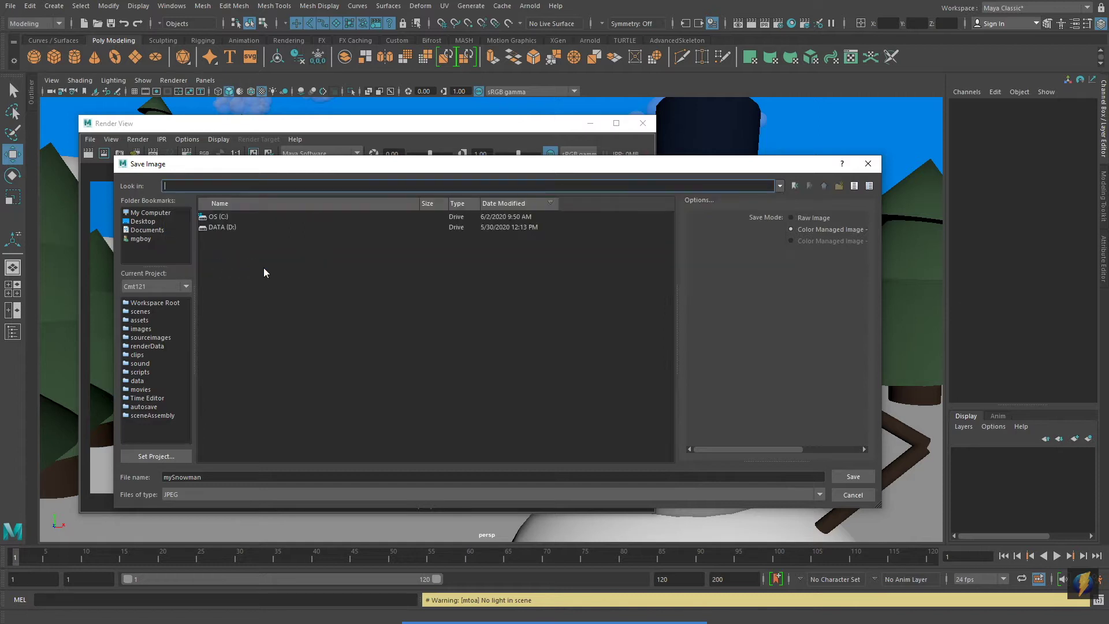
{"action": "left_click", "coordinate": [143, 221]}
{"action": "double_click", "coordinate": [243, 237]}
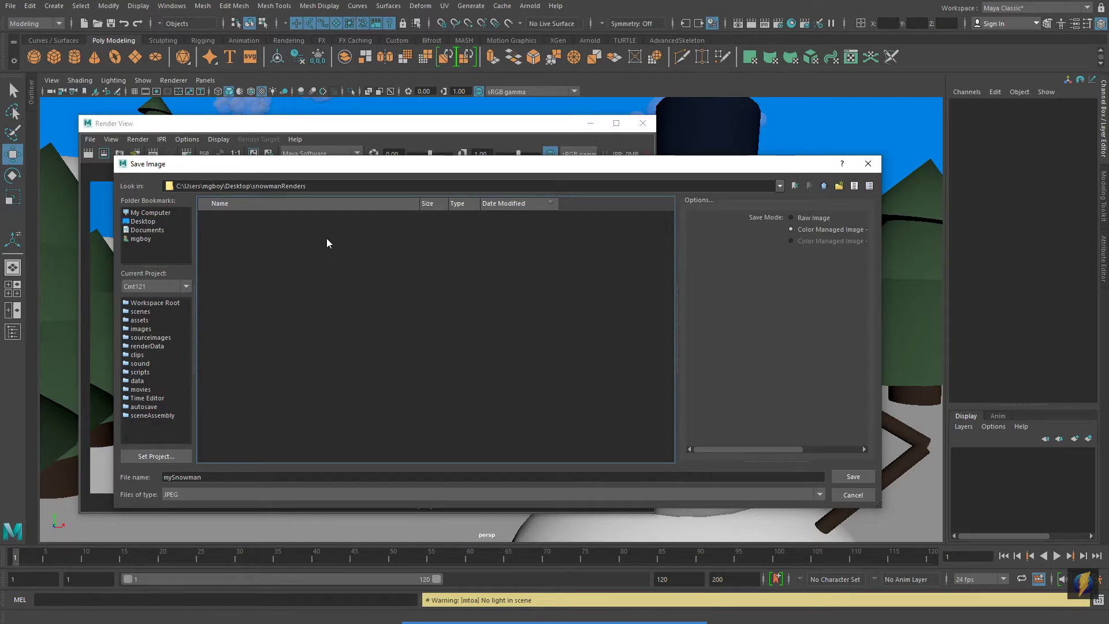
{"action": "left_click_drag", "start_coordinate": [656, 168], "coordinate": [679, 136]}
- Select JPEG as the file type and save the render as a color managed image
{"action": "left_click", "coordinate": [585, 601]}
{"action": "mouse_move", "coordinate": [300, 541]}
{"action": "left_mouse_down"}
{"action": "mouse_move", "coordinate": [196, 458]}
{"action": "mouse_move", "coordinate": [218, 470]}
{"action": "mouse_move", "coordinate": [641, 480]}
{"action": "mouse_move", "coordinate": [805, 460]}
{"action": "left_mouse_up"}
{"action": "left_click", "coordinate": [842, 461]}
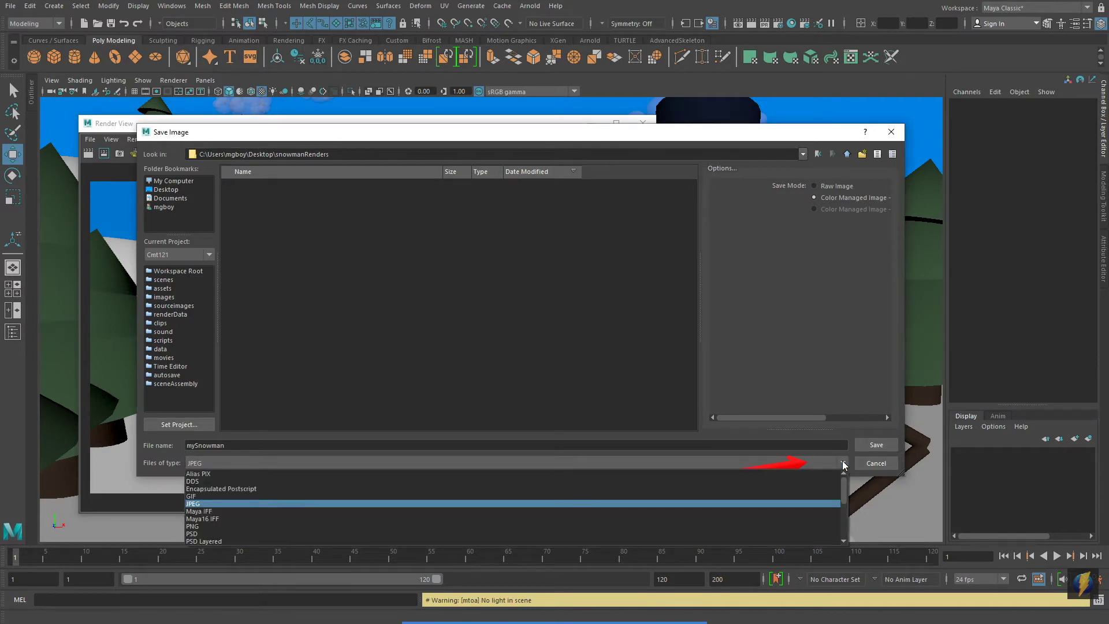
{"action": "left_click", "coordinate": [234, 504]}
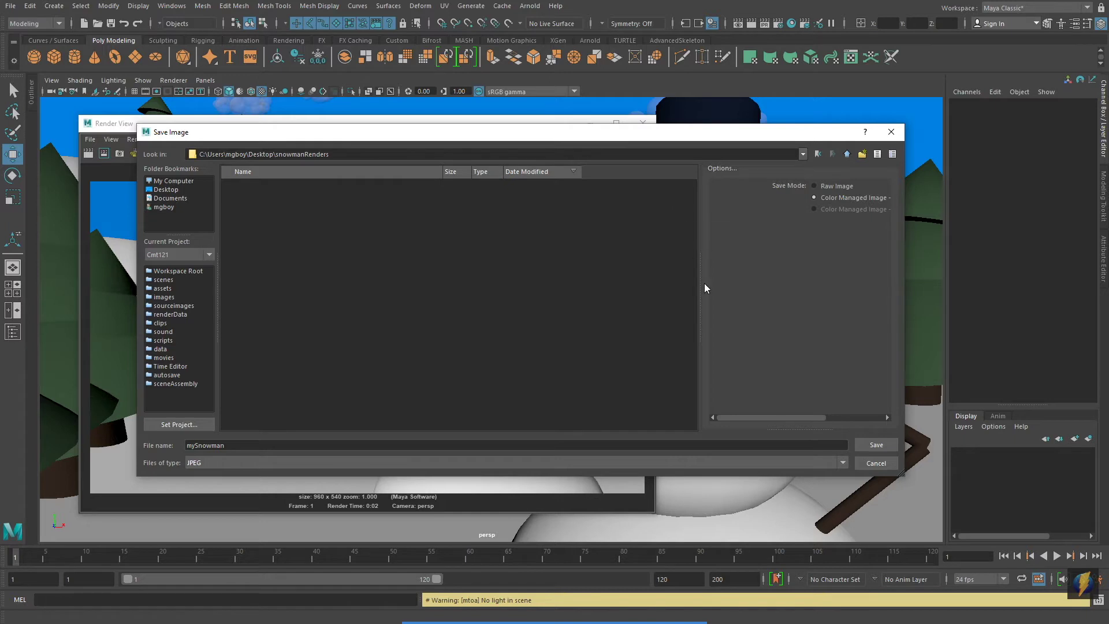
{"action": "mouse_move", "coordinate": [614, 621]}
{"action": "left_click", "coordinate": [603, 599]}
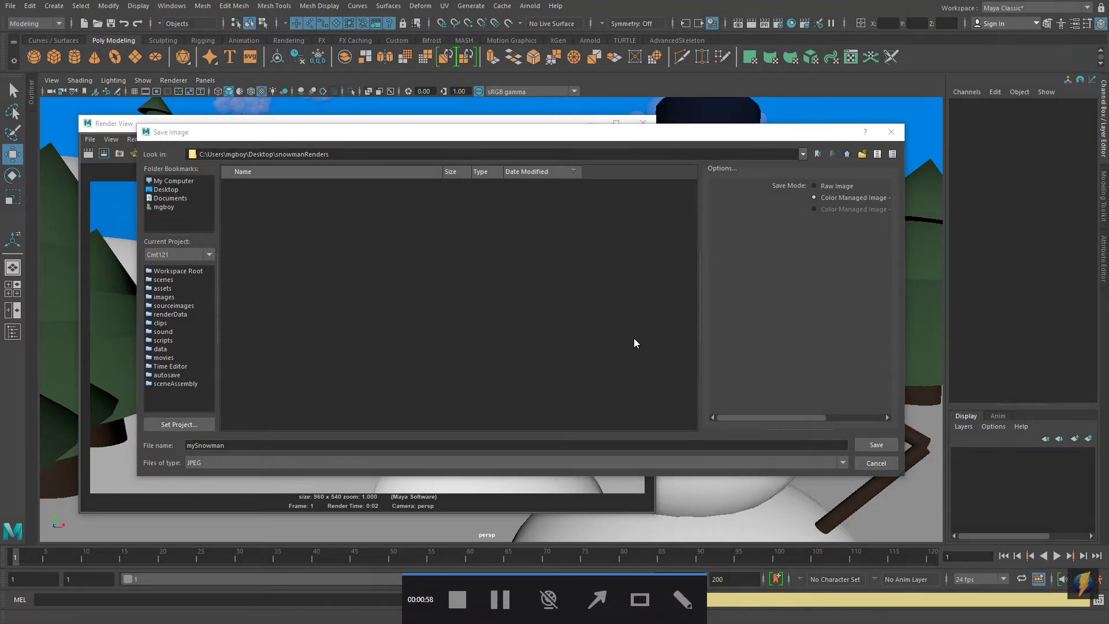
{"action": "mouse_move", "coordinate": [569, 347]}
{"action": "left_mouse_down"}
{"action": "mouse_move", "coordinate": [709, 301]}
{"action": "mouse_move", "coordinate": [810, 199]}
{"action": "left_mouse_up"}
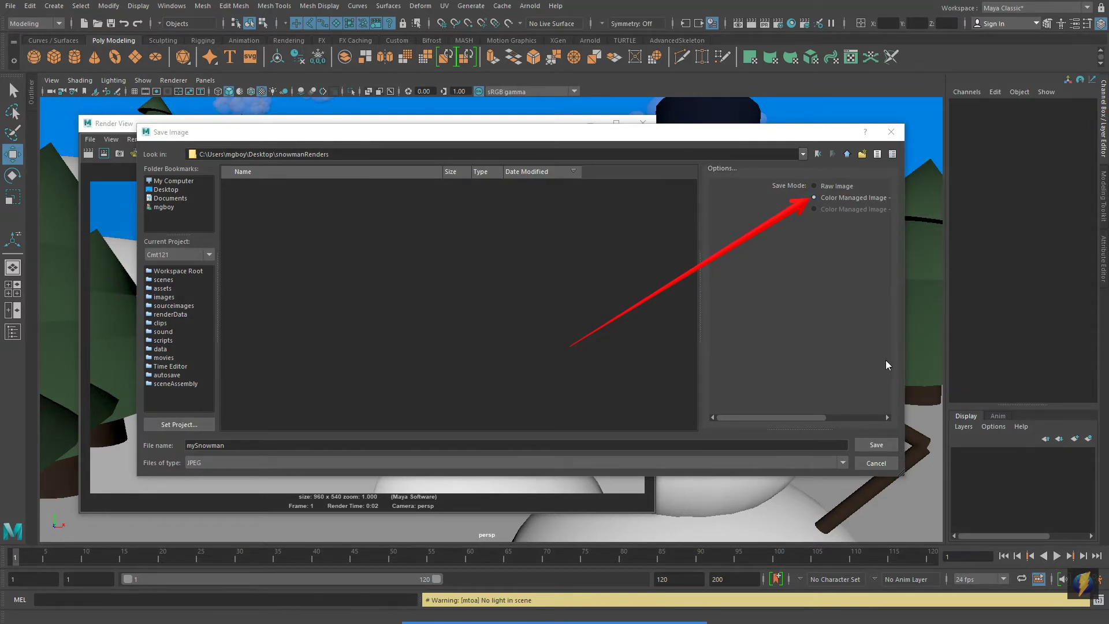
{"action": "left_click", "coordinate": [874, 443]}
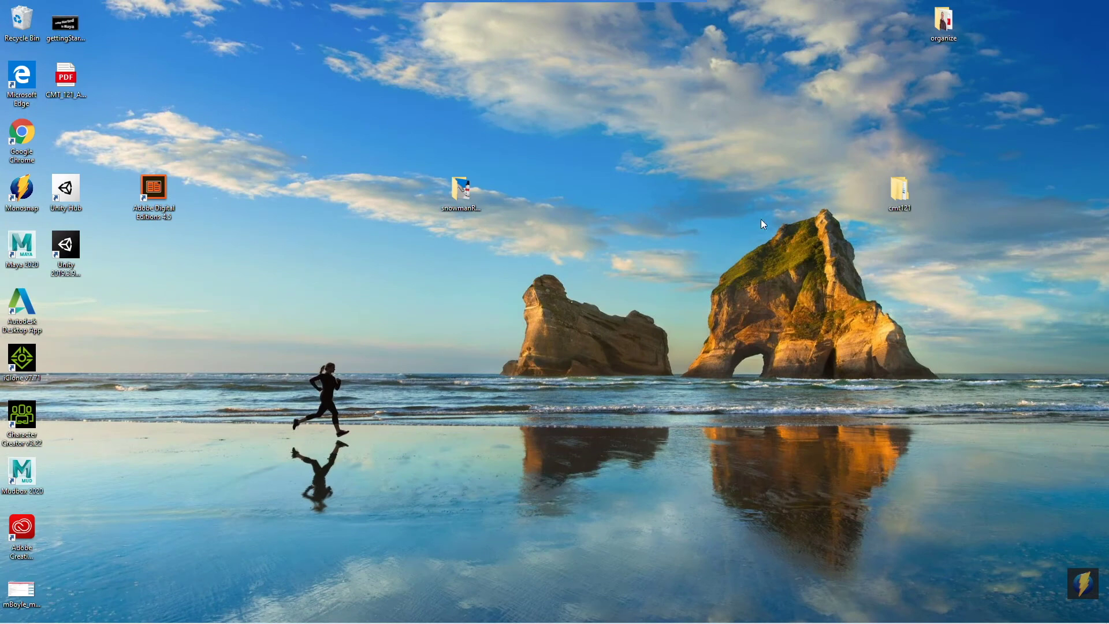
- Open the snowmanRenders folder on the desktop and view the mySnowman image in Photos
{"action": "double_click", "coordinate": [460, 192]}
{"action": "left_click", "coordinate": [548, 143]}
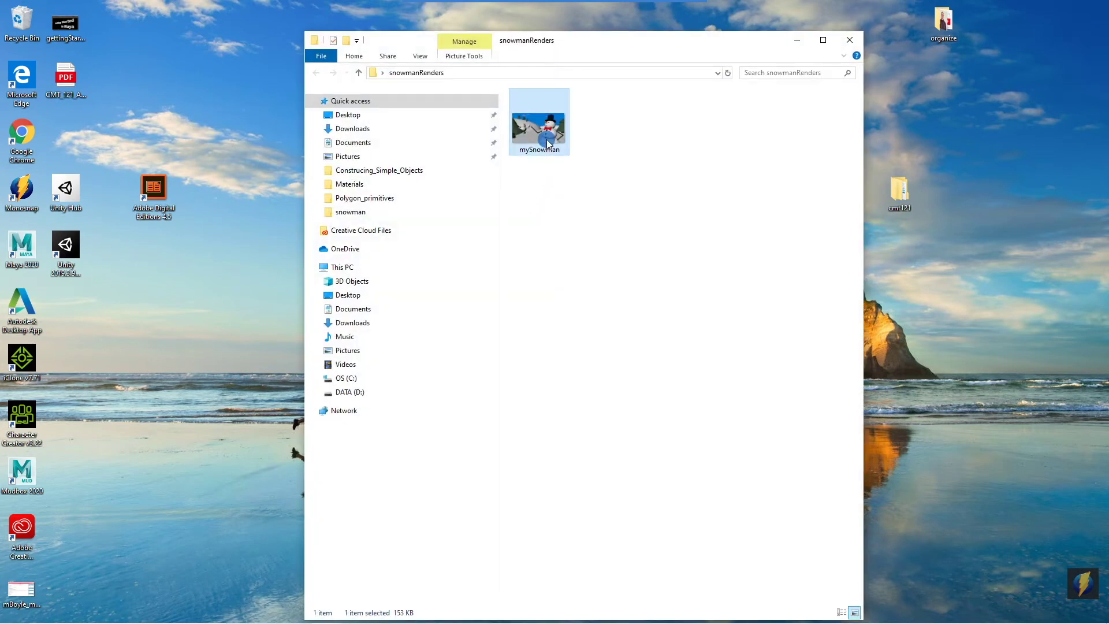
{"action": "right_click", "coordinate": [536, 134]}
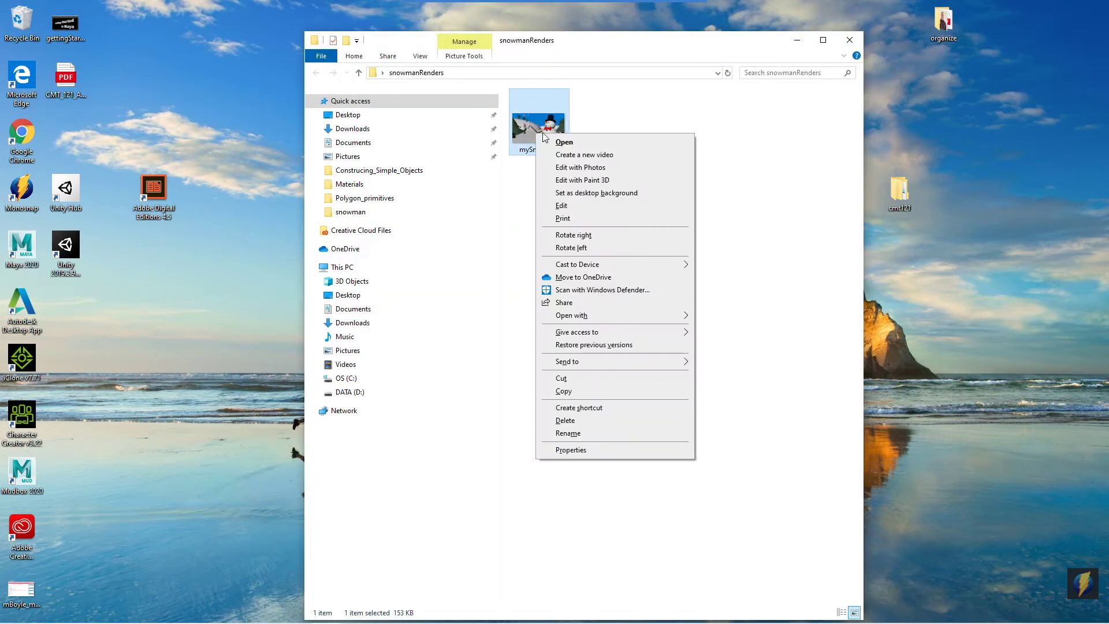
{"action": "mouse_move", "coordinate": [644, 315]}
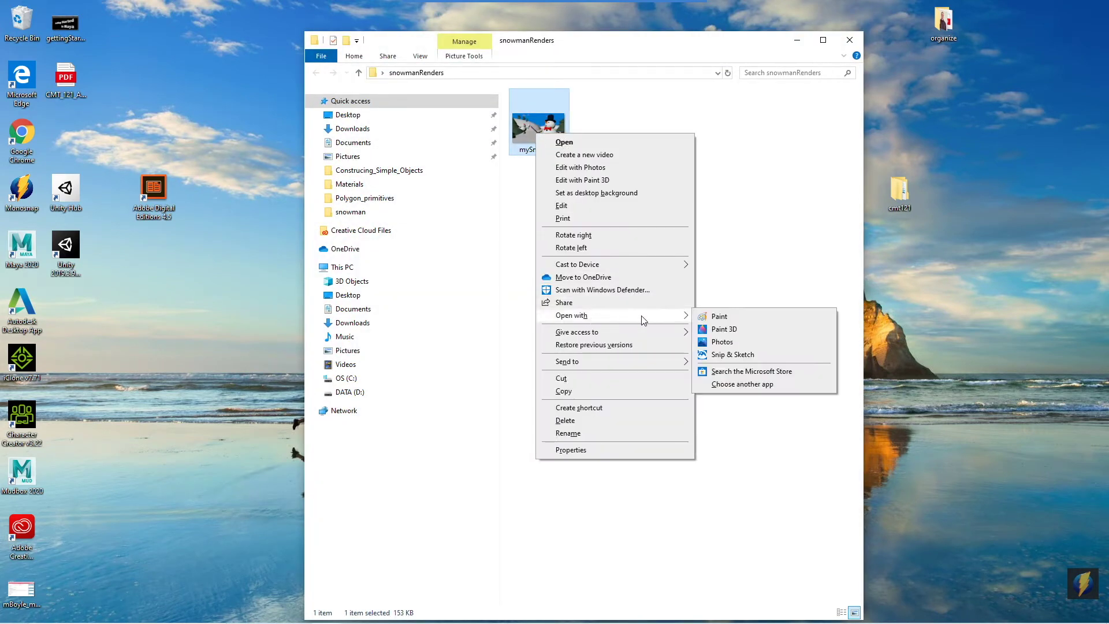
{"action": "left_click", "coordinate": [726, 341]}
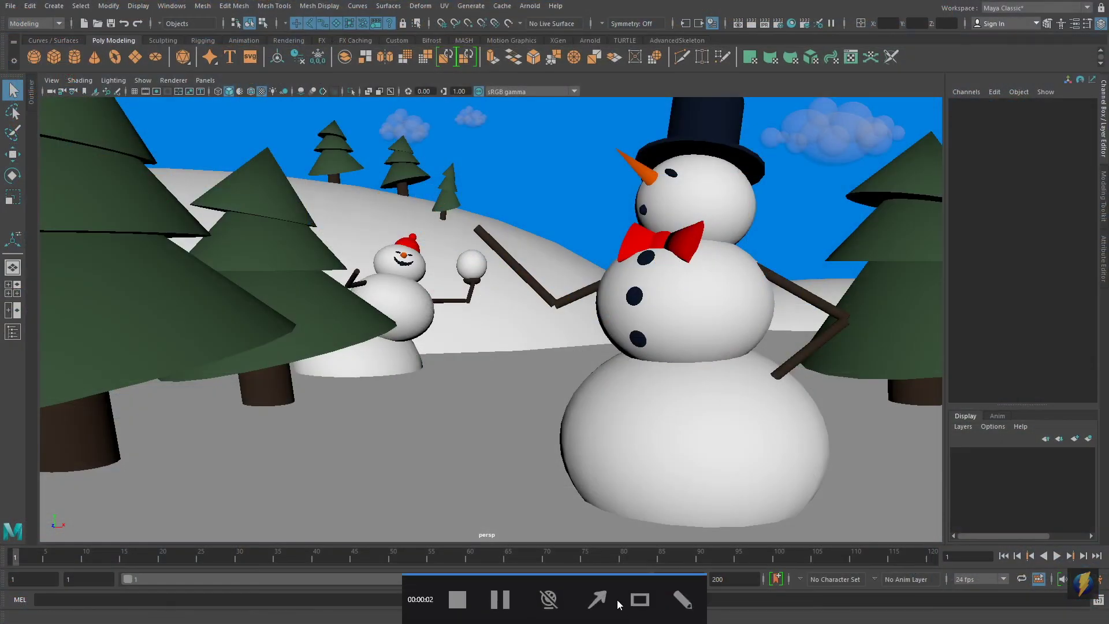
- Check in the render settings which renderer the scene uses, and close the settings
{"action": "left_click", "coordinate": [597, 600]}
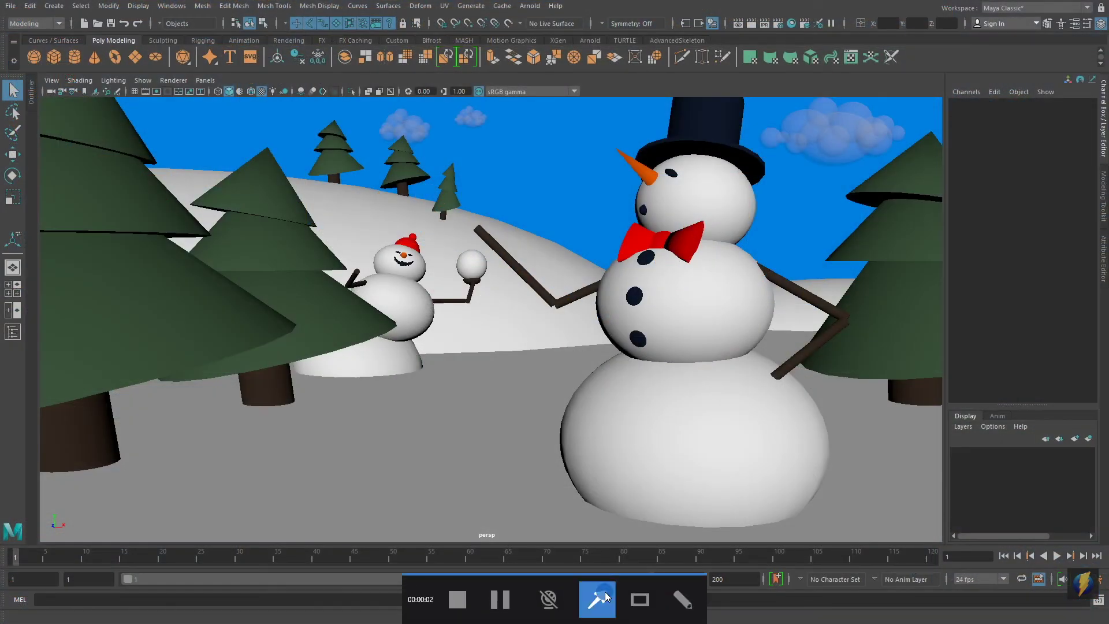
{"action": "mouse_move", "coordinate": [774, 365]}
{"action": "left_mouse_down"}
{"action": "mouse_move", "coordinate": [783, 330]}
{"action": "mouse_move", "coordinate": [779, 32]}
{"action": "left_mouse_up"}
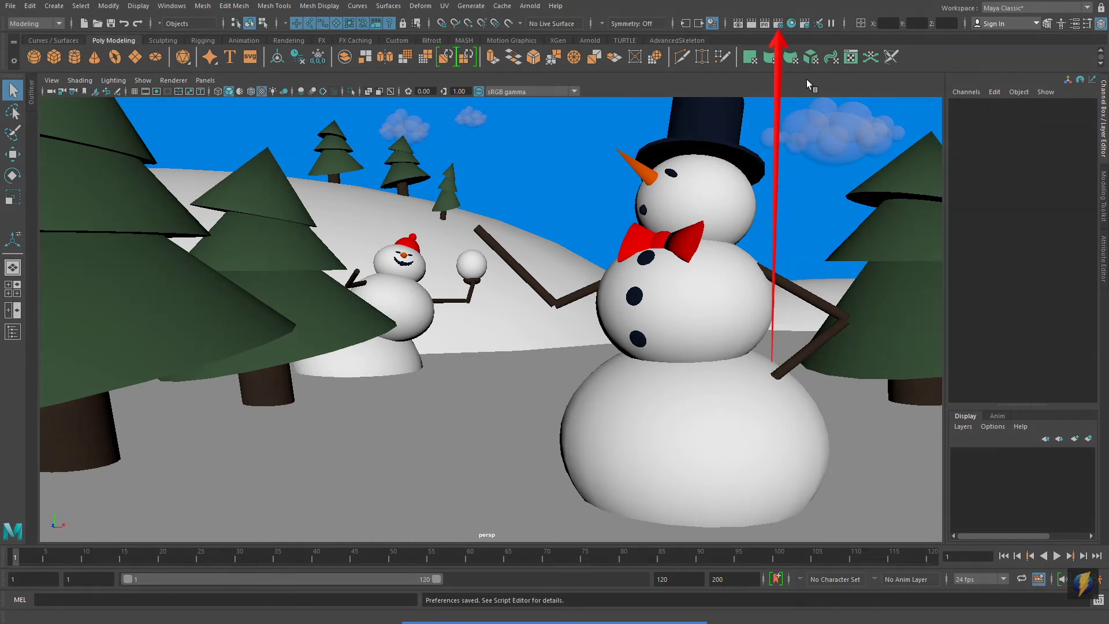
{"action": "left_click", "coordinate": [778, 23]}
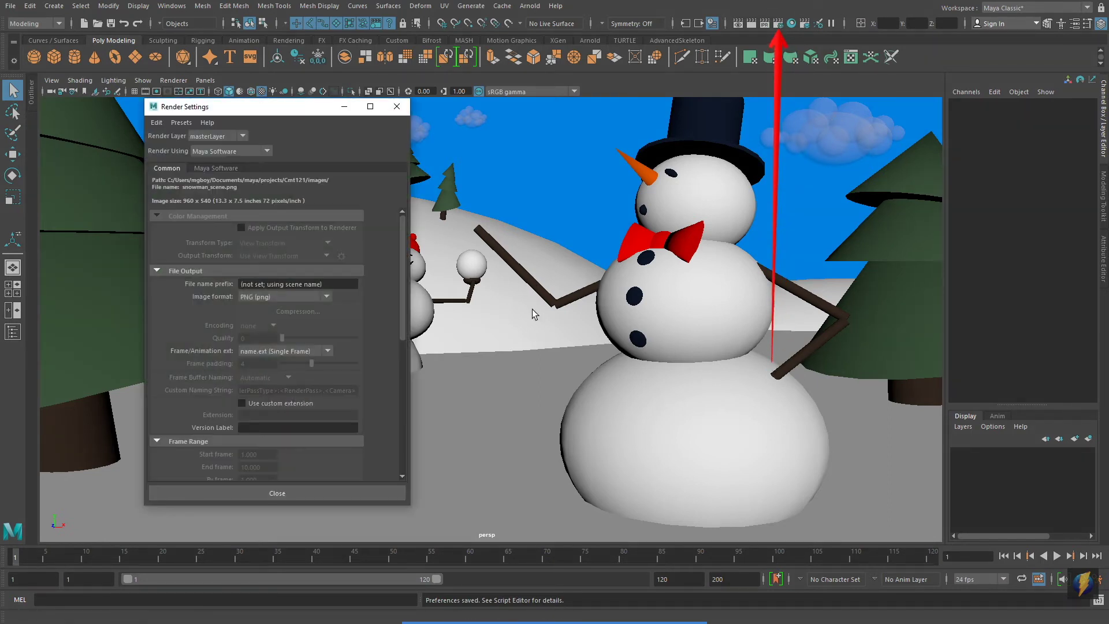
{"action": "mouse_move", "coordinate": [628, 615]}
{"action": "left_click", "coordinate": [601, 601]}
{"action": "mouse_move", "coordinate": [558, 390]}
{"action": "left_mouse_down"}
{"action": "mouse_move", "coordinate": [409, 352]}
{"action": "mouse_move", "coordinate": [280, 199]}
{"action": "mouse_move", "coordinate": [267, 153]}
{"action": "mouse_move", "coordinate": [191, 154]}
{"action": "mouse_move", "coordinate": [247, 157]}
{"action": "left_mouse_up"}
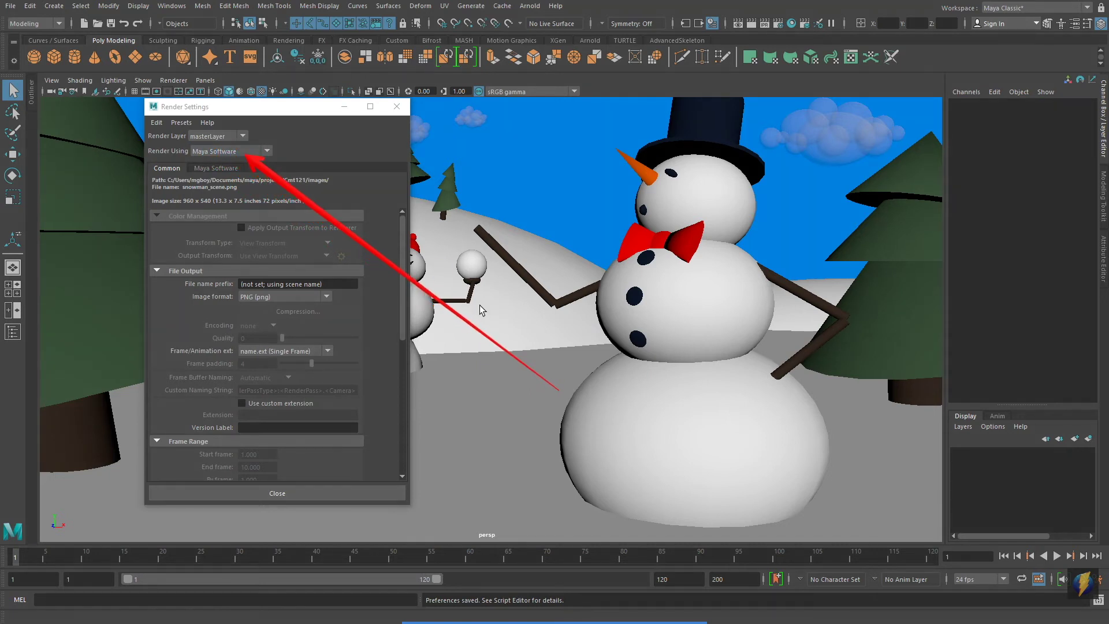
{"action": "left_click", "coordinate": [310, 490]}
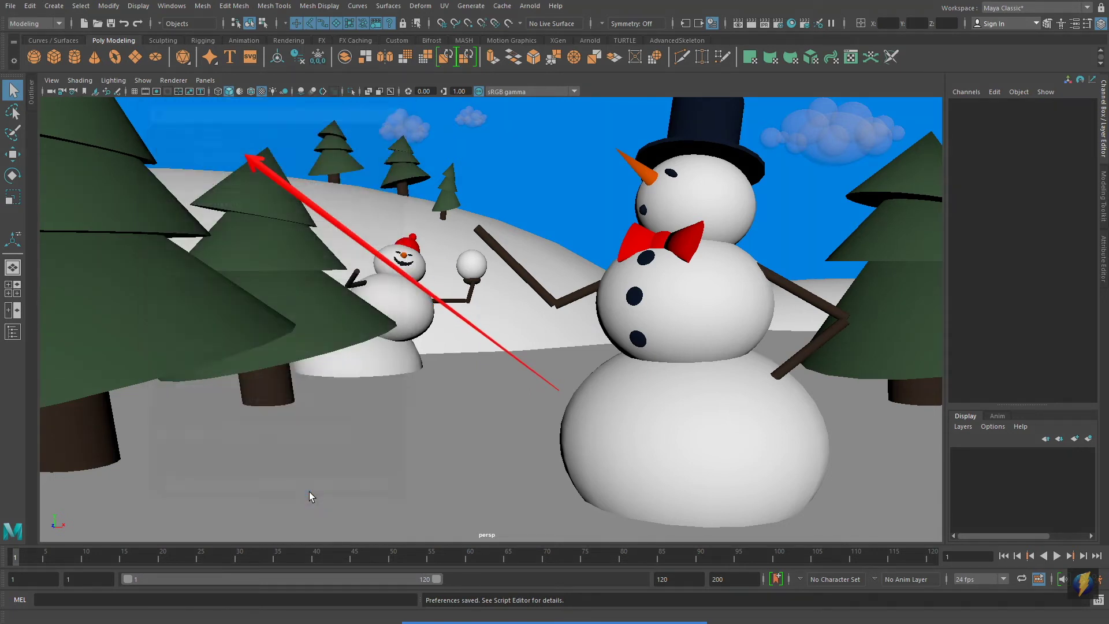
- Render the current frame showing the full snowman with the Maya Software renderer
{"action": "mouse_move", "coordinate": [670, 609]}
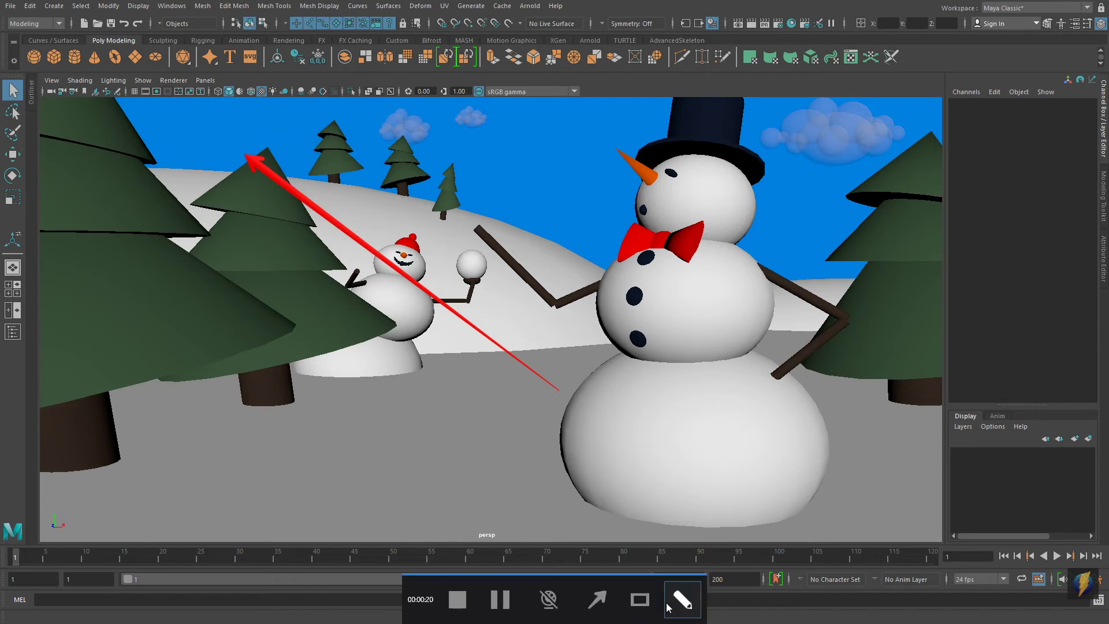
{"action": "left_click", "coordinate": [599, 598]}
{"action": "mouse_move", "coordinate": [704, 404]}
{"action": "left_mouse_down"}
{"action": "mouse_move", "coordinate": [717, 191]}
{"action": "mouse_move", "coordinate": [753, 31]}
{"action": "left_mouse_up"}
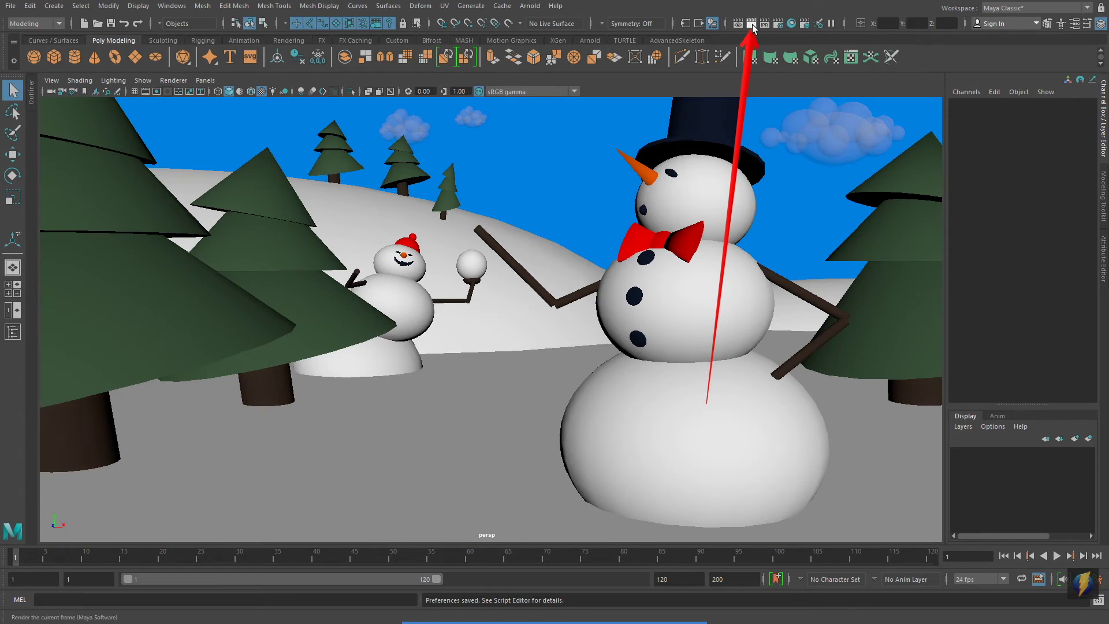
{"action": "left_click", "coordinate": [752, 24]}
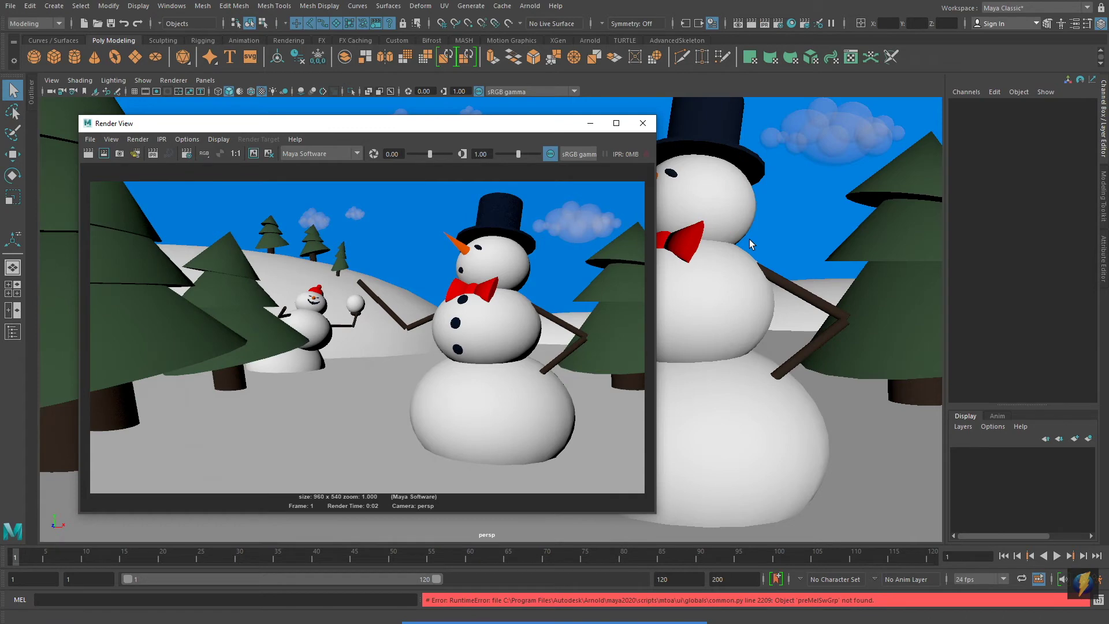
- Start saving the rendered image in the snowmanRenders folder under the name snowmanRender, keeping JPEG as the file type
{"action": "mouse_move", "coordinate": [559, 621]}
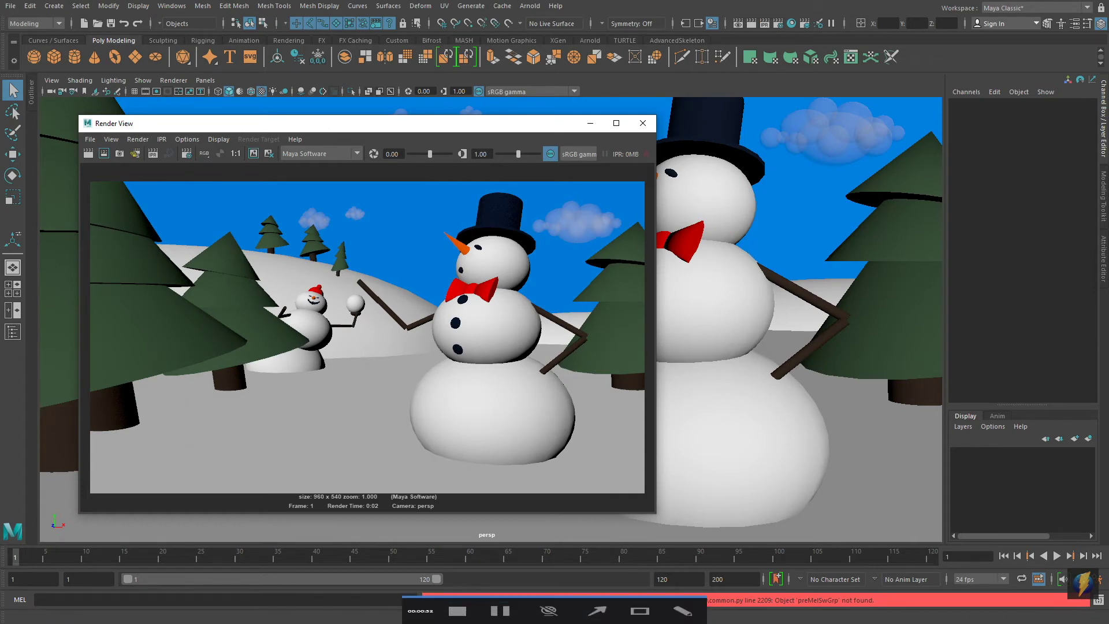
{"action": "left_click", "coordinate": [598, 601]}
{"action": "mouse_move", "coordinate": [365, 418]}
{"action": "left_mouse_down"}
{"action": "mouse_move", "coordinate": [153, 247]}
{"action": "mouse_move", "coordinate": [95, 145]}
{"action": "left_mouse_up"}
{"action": "left_click", "coordinate": [90, 140]}
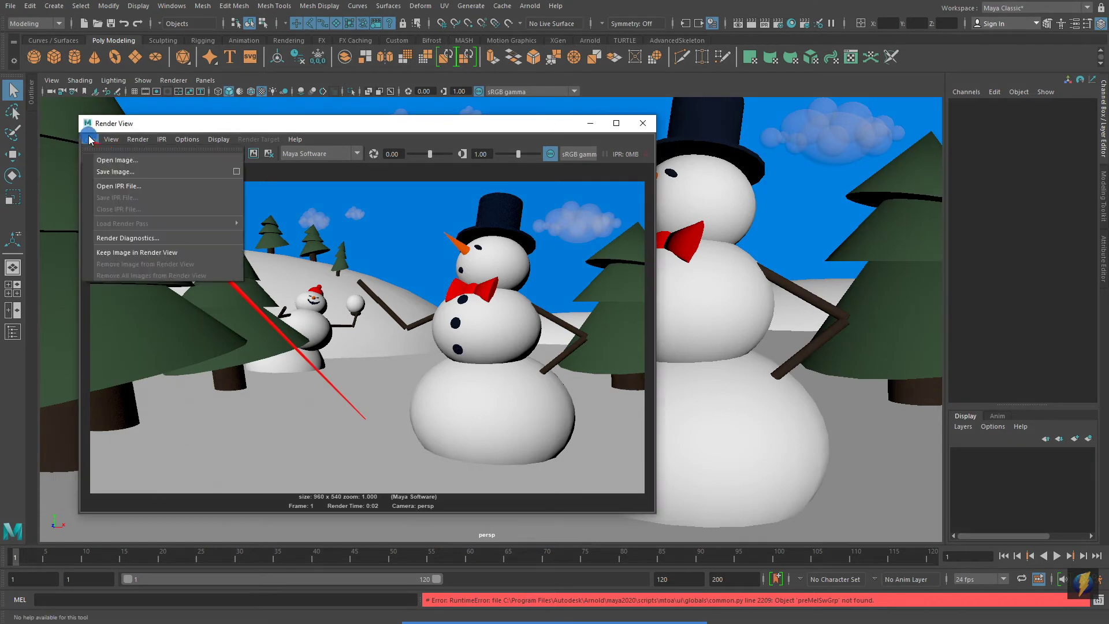
{"action": "left_click", "coordinate": [106, 172]}
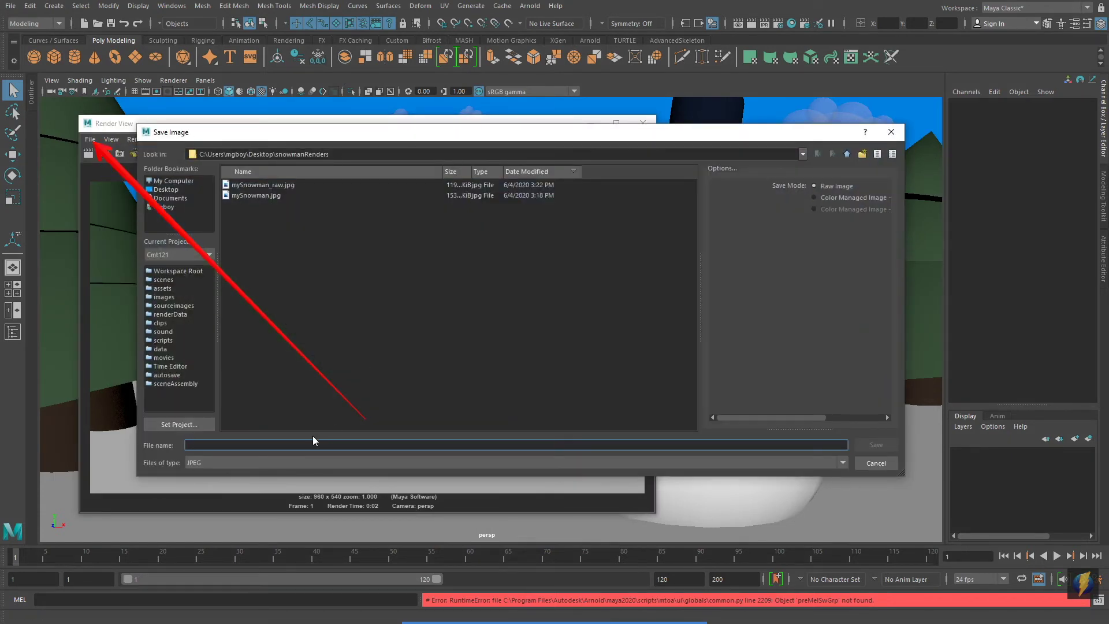
{"action": "type", "text": "snowmanRender"}
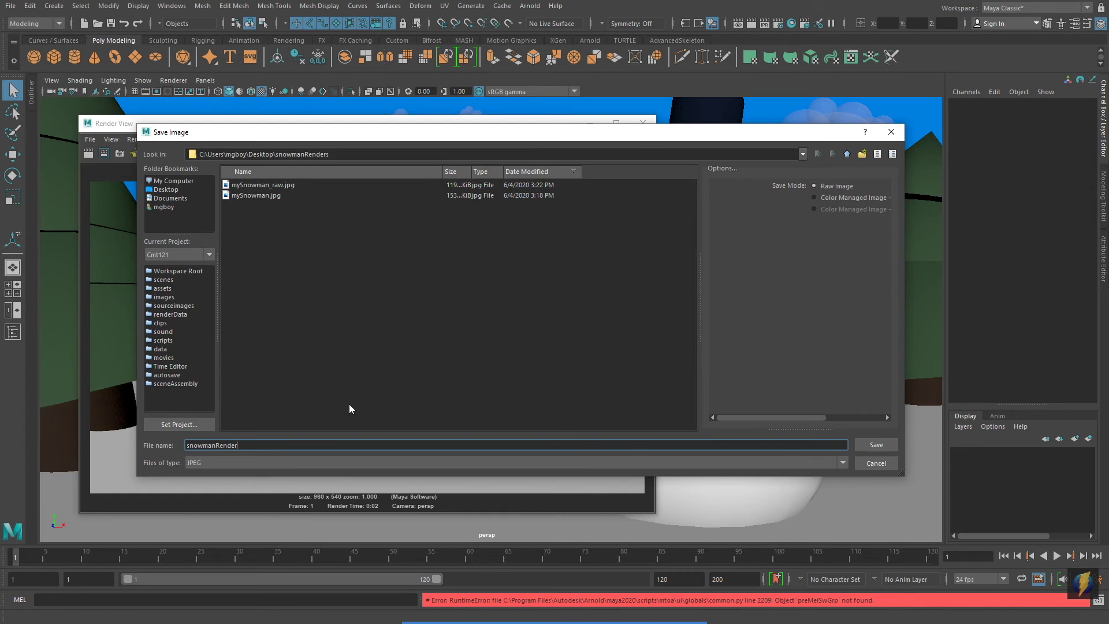
{"action": "left_click", "coordinate": [843, 462]}
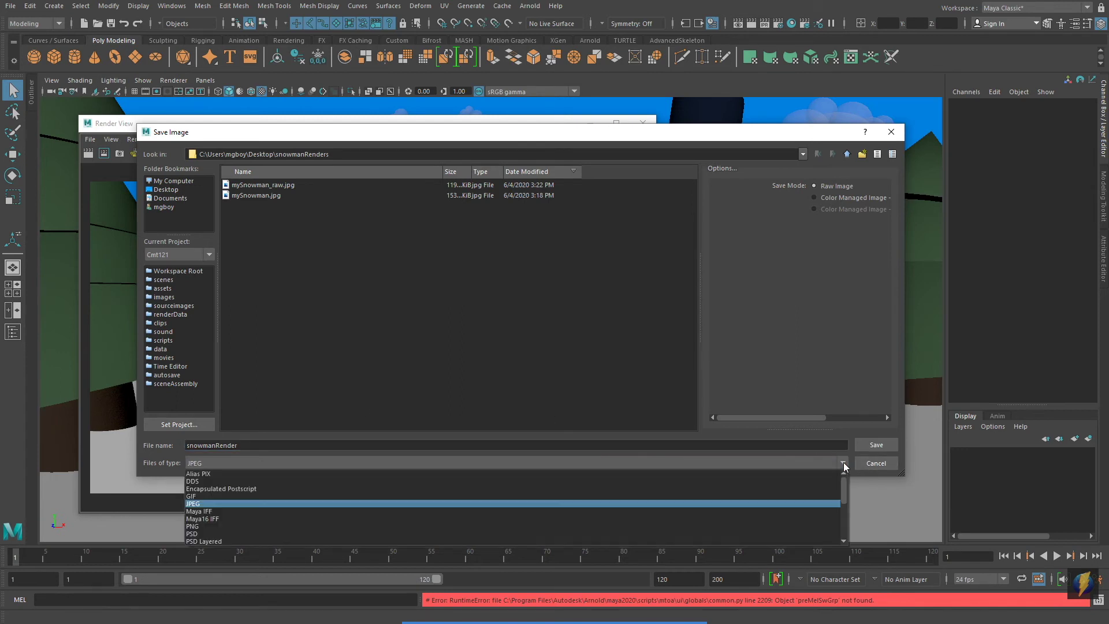
{"action": "left_click", "coordinate": [843, 462]}
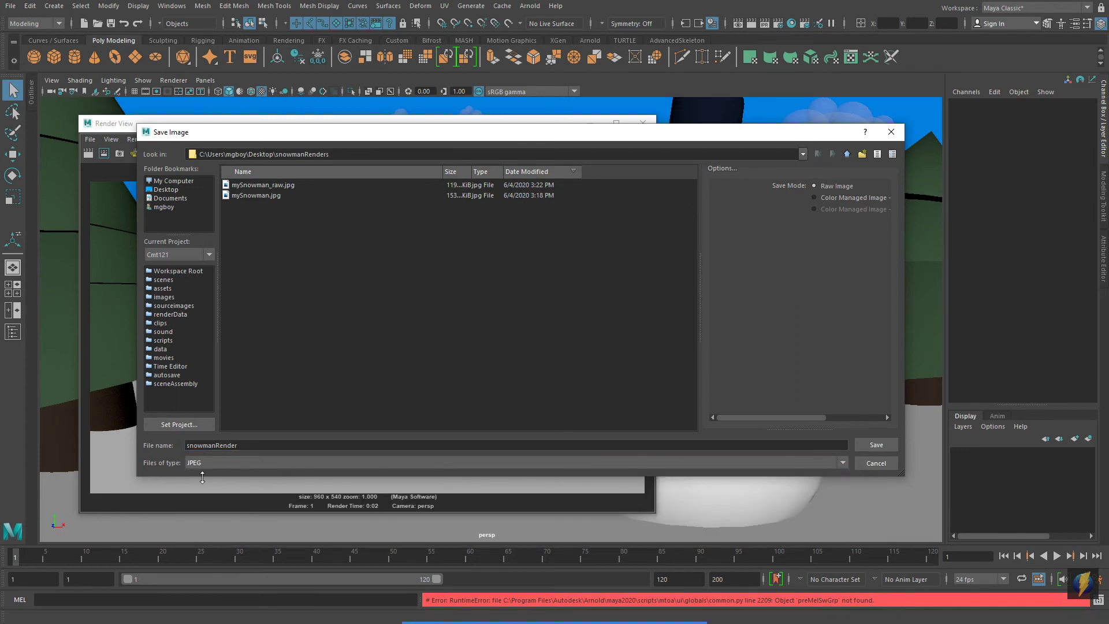
- Set the save mode to Color Managed Image and save the snowmanRender file
{"action": "mouse_move", "coordinate": [521, 623]}
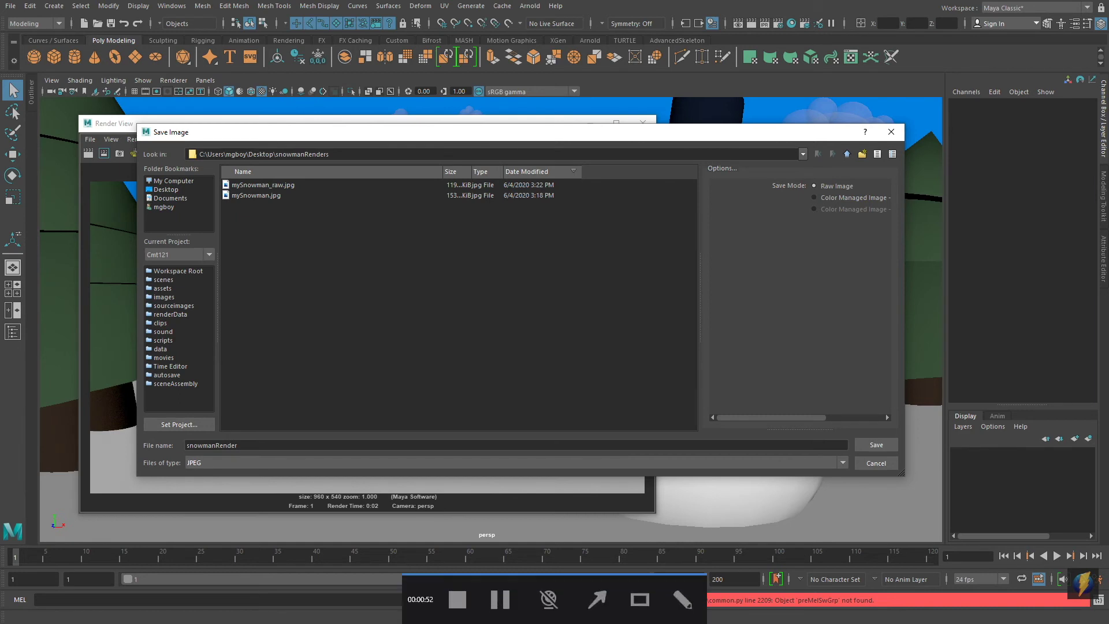
{"action": "left_click", "coordinate": [596, 598]}
{"action": "mouse_move", "coordinate": [514, 345]}
{"action": "left_mouse_down"}
{"action": "mouse_move", "coordinate": [613, 339]}
{"action": "mouse_move", "coordinate": [809, 189]}
{"action": "left_mouse_up"}
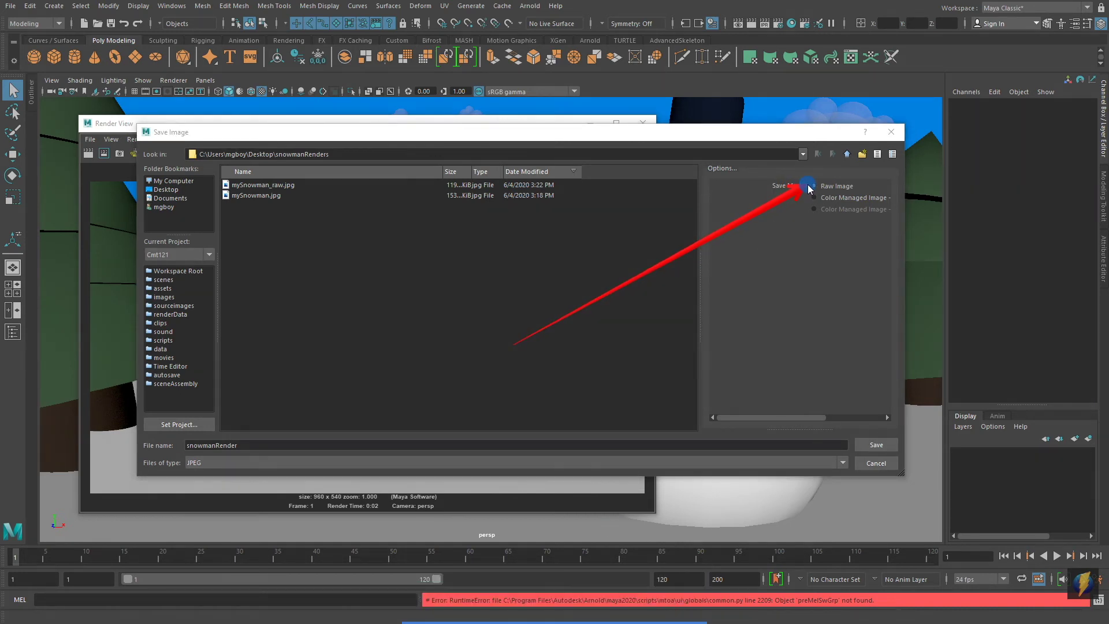
{"action": "left_click", "coordinate": [814, 199]}
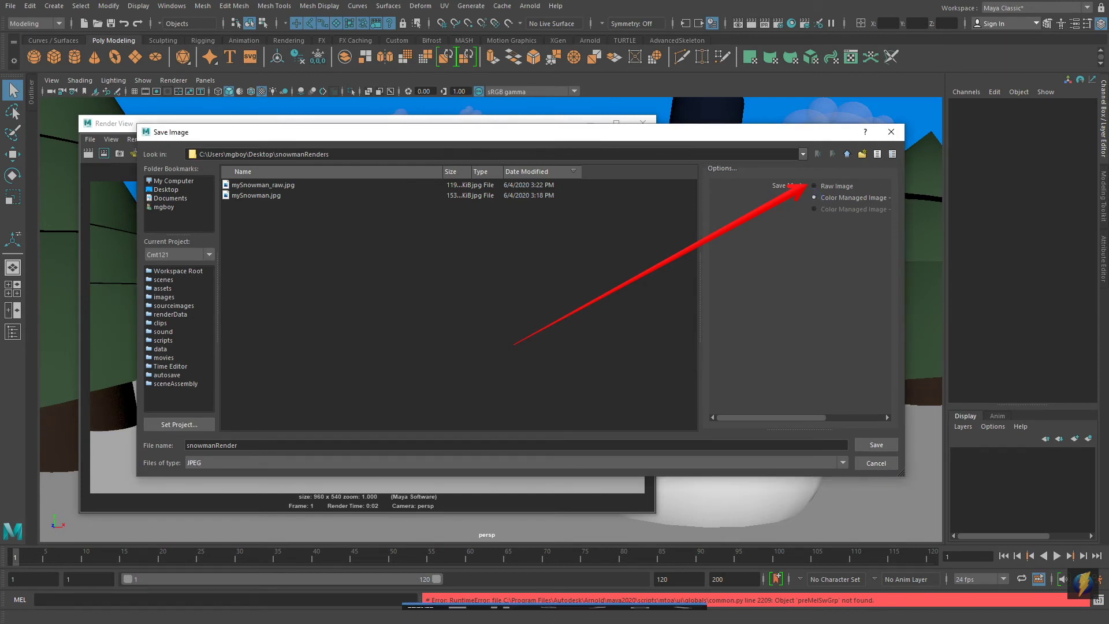
{"action": "left_click", "coordinate": [596, 614]}
{"action": "mouse_move", "coordinate": [776, 341]}
{"action": "left_mouse_down"}
{"action": "mouse_move", "coordinate": [816, 211]}
{"action": "mouse_move", "coordinate": [874, 202]}
{"action": "left_mouse_up"}
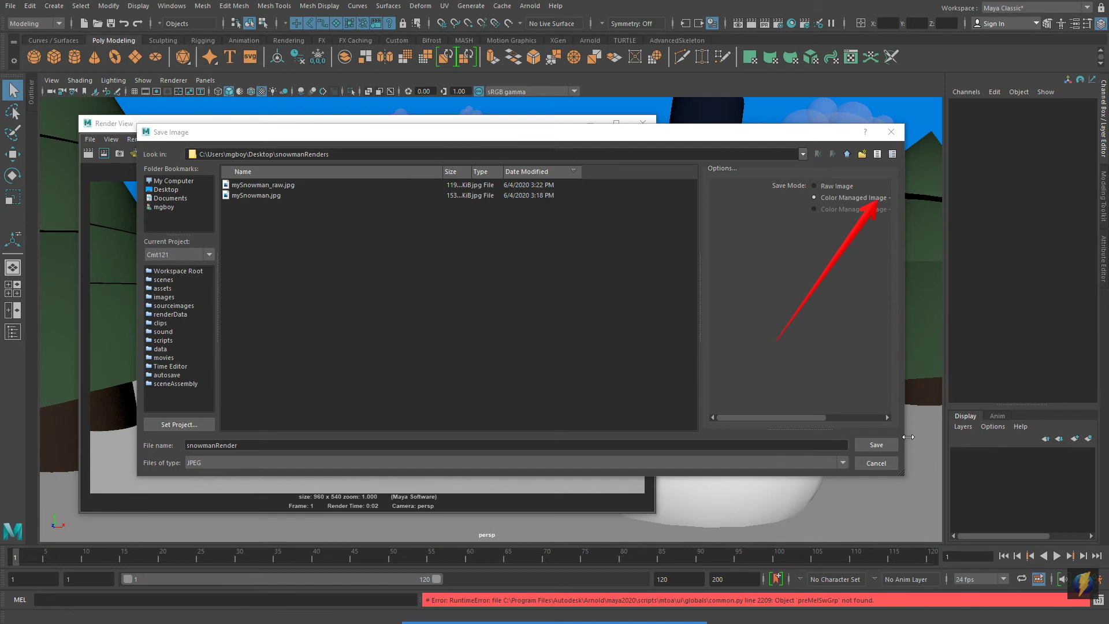
{"action": "left_click", "coordinate": [878, 444]}
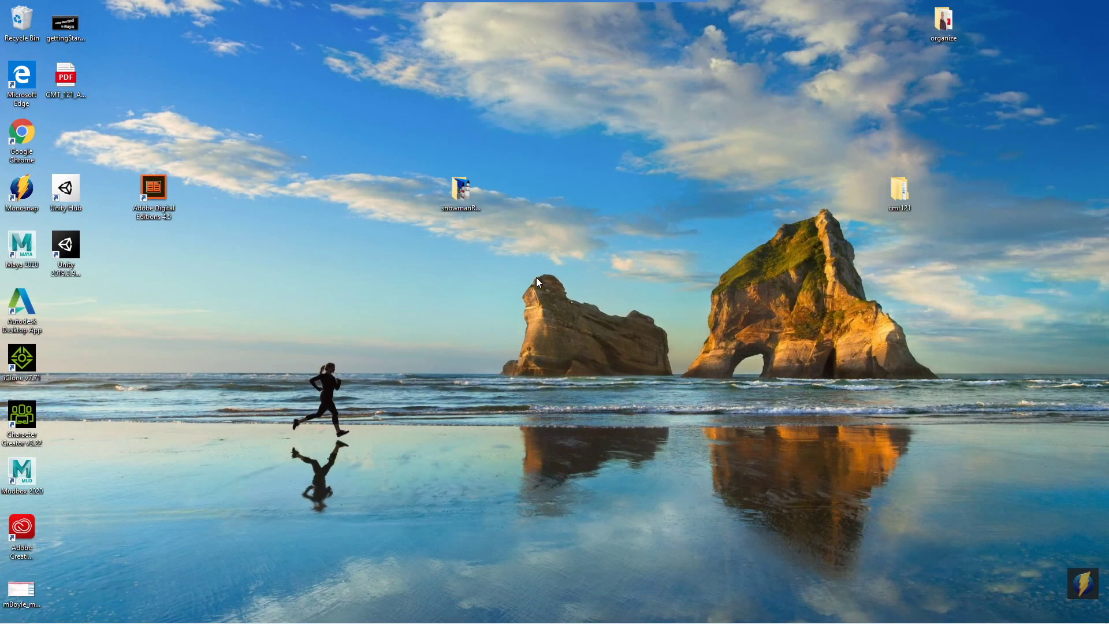
- Open the snowmanRenders folder on the desktop and view the snowmanRender image in Photos
{"action": "double_click", "coordinate": [462, 190]}
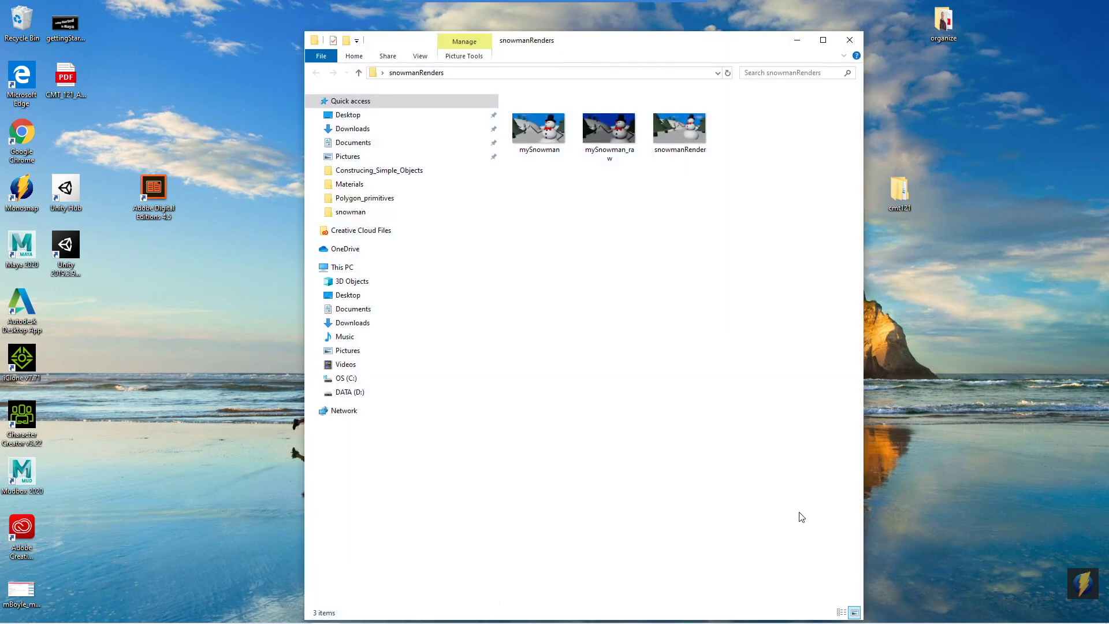
{"action": "left_click", "coordinate": [674, 132]}
{"action": "right_click", "coordinate": [673, 132]}
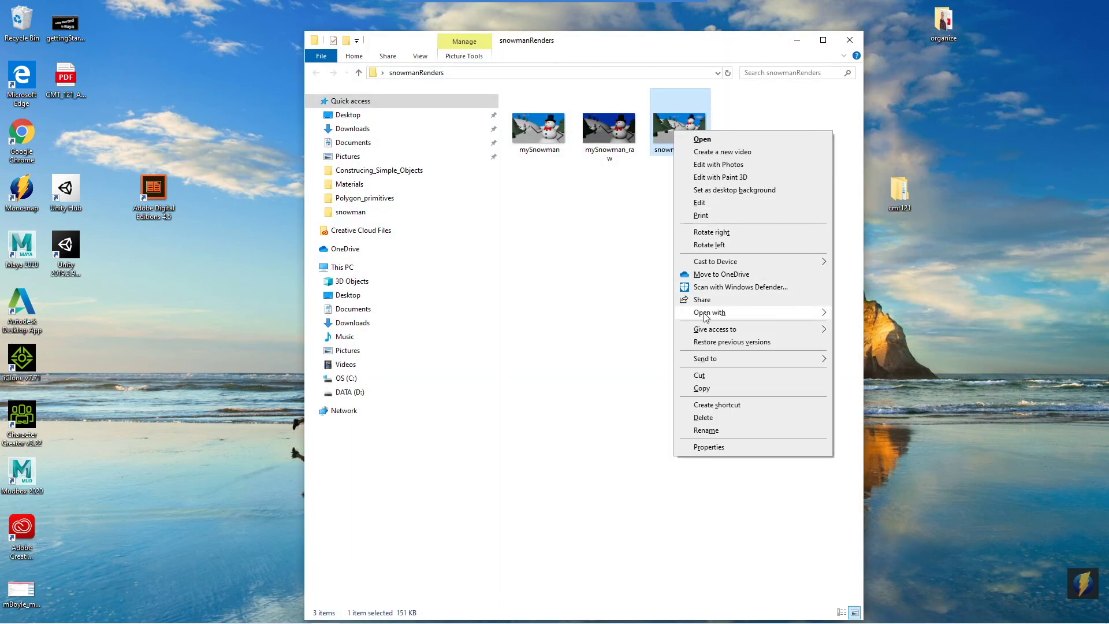
{"action": "mouse_move", "coordinate": [705, 315]}
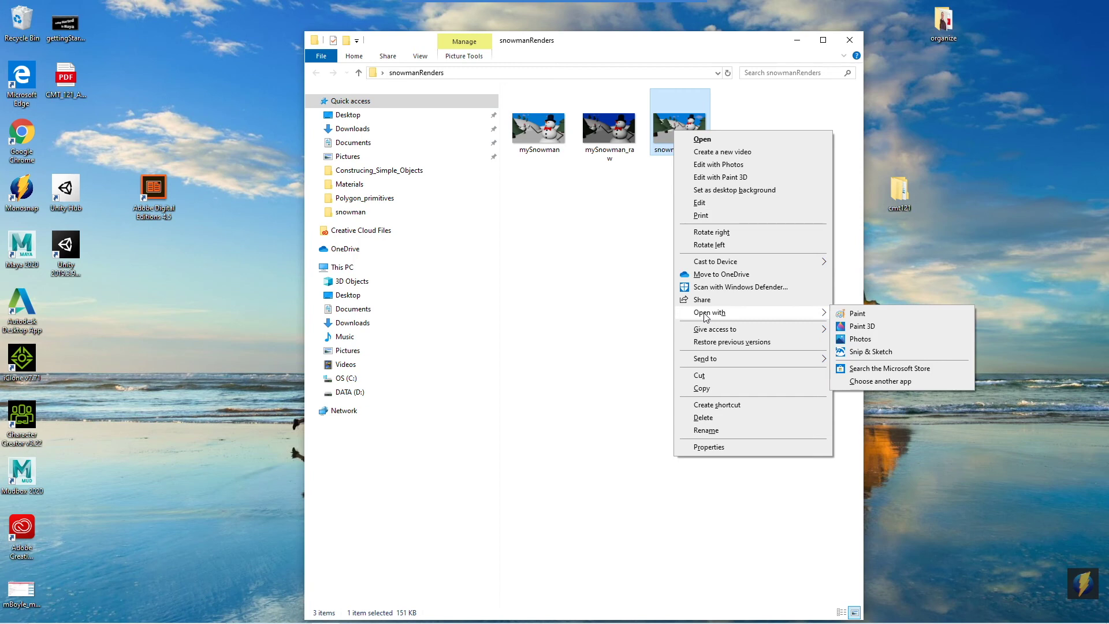
{"action": "left_click", "coordinate": [869, 340]}
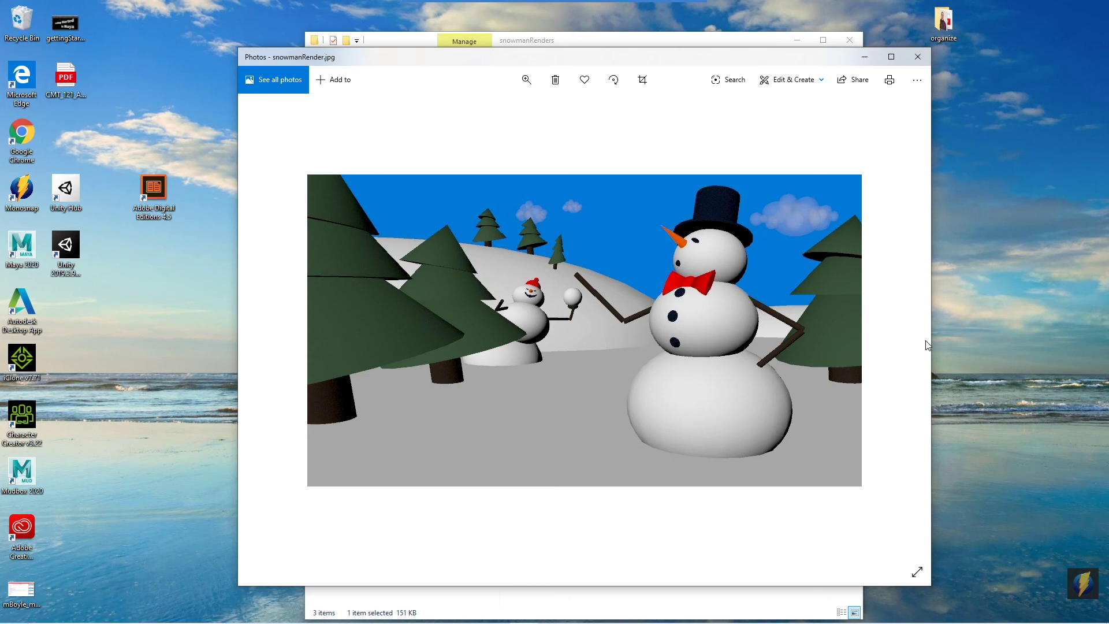
- Browse through the folder's other renders in Photos to compare mySnowman.jpg with mySnowman_raw.jpg
{"action": "left_click", "coordinate": [927, 345]}
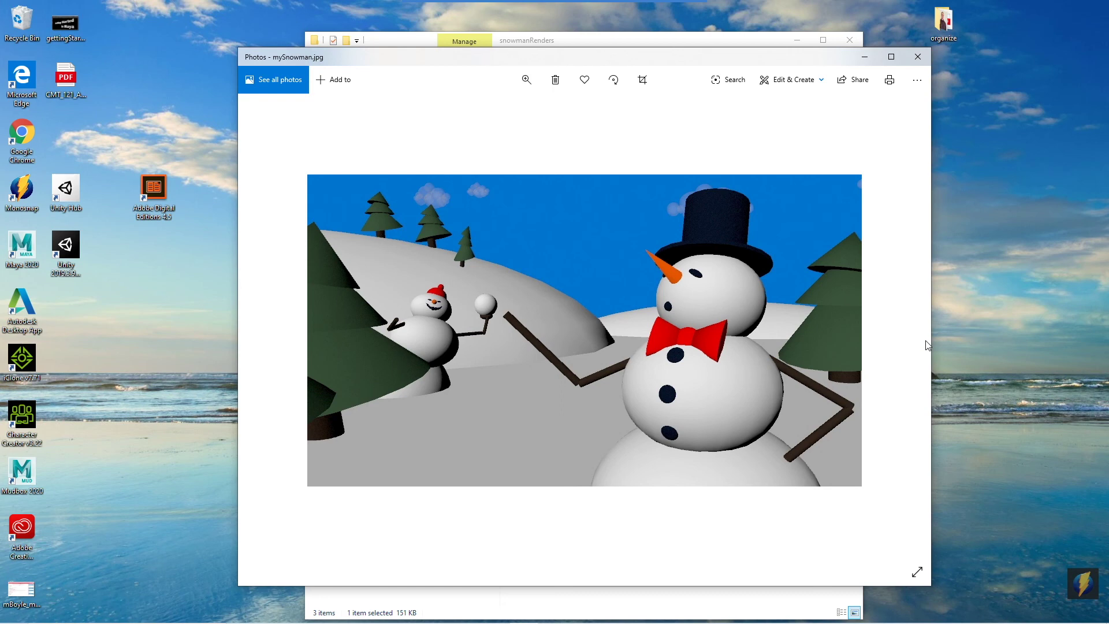
{"action": "left_click", "coordinate": [927, 345]}
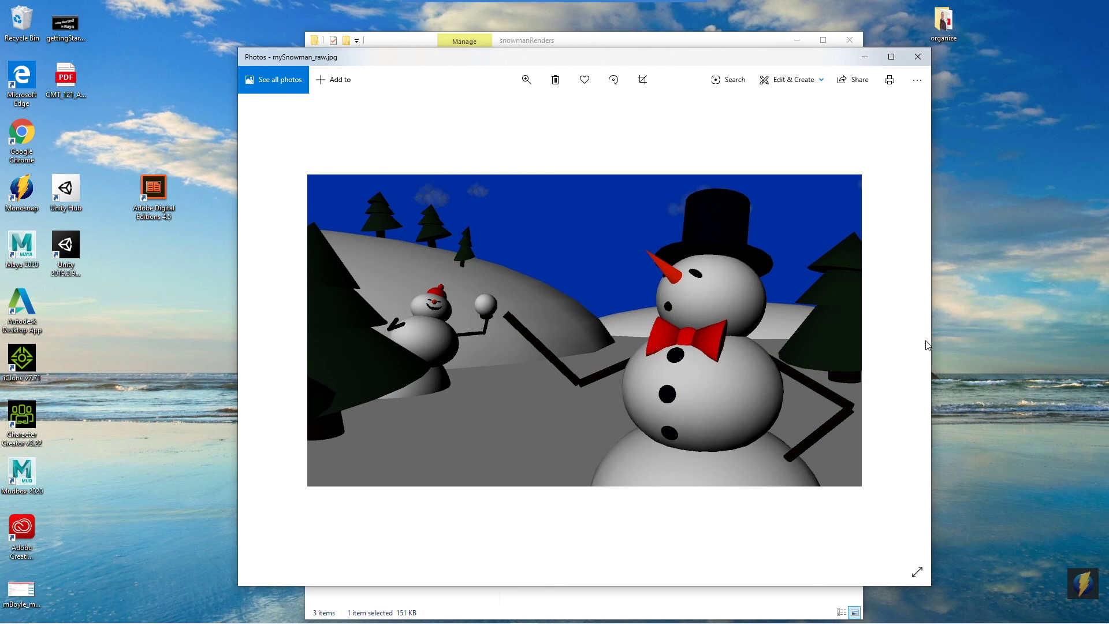
{"action": "key", "text": "Right"}
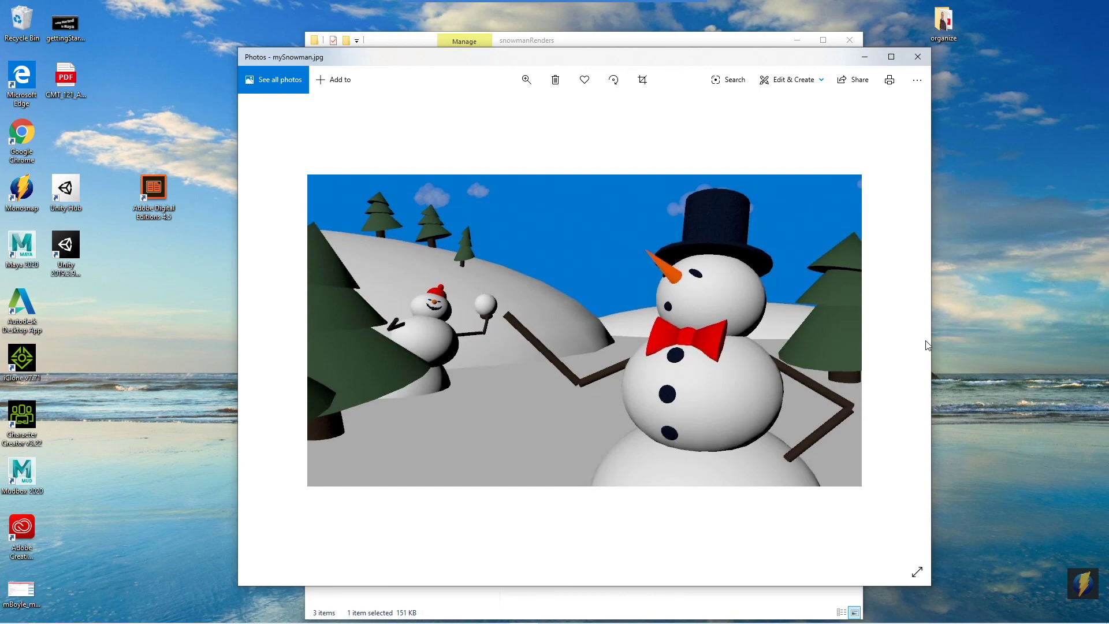